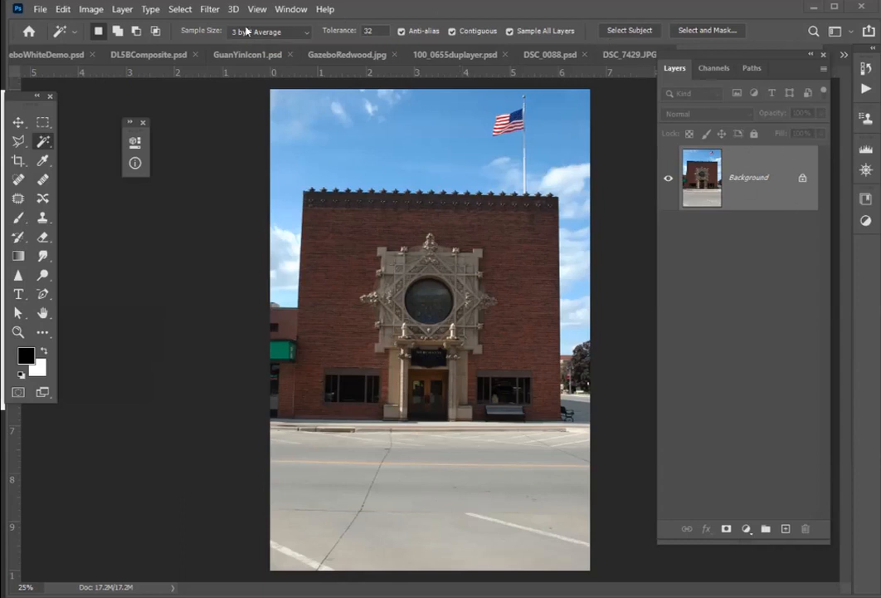
# Open the brick building photo in Lens Correction and compare the geometric distortion, chromatic aberration and vignette corrections switched on and off.
pyautogui.hotkey('shift', 'ctrl', 'r')
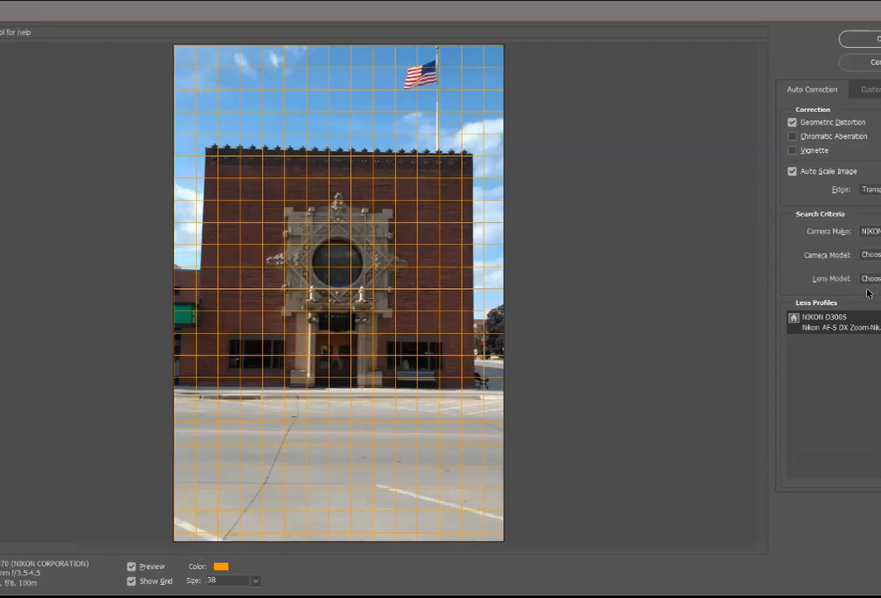
pyautogui.click(870, 254)
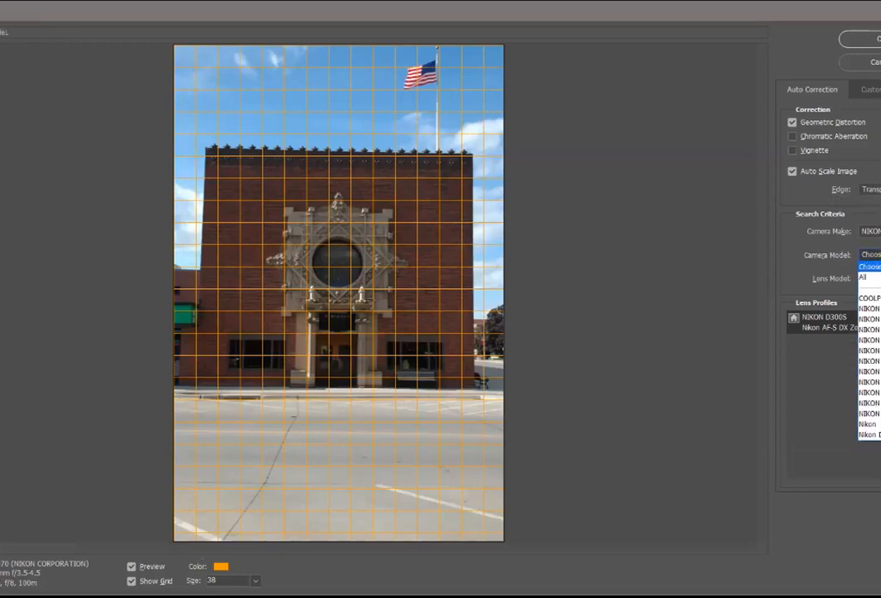
pyautogui.click(833, 404)
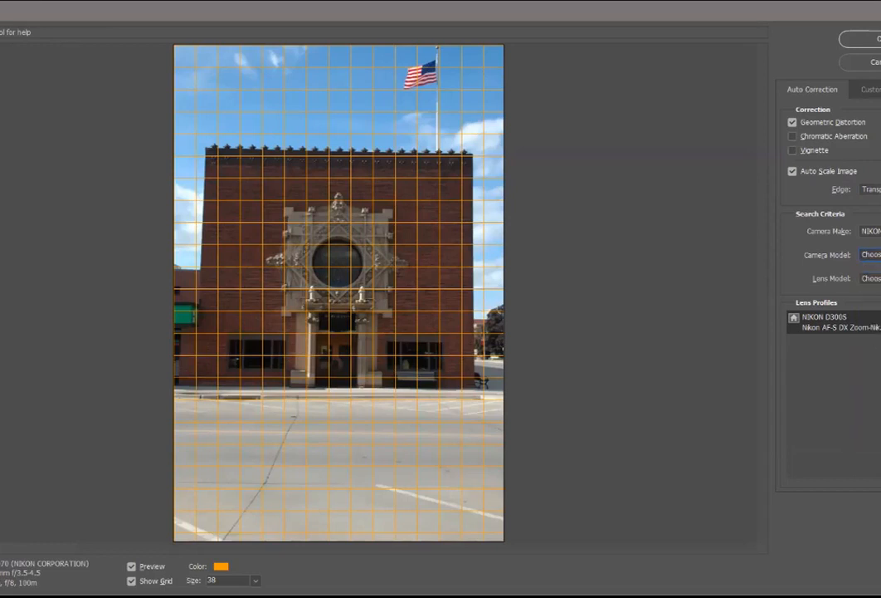
pyautogui.click(793, 122)
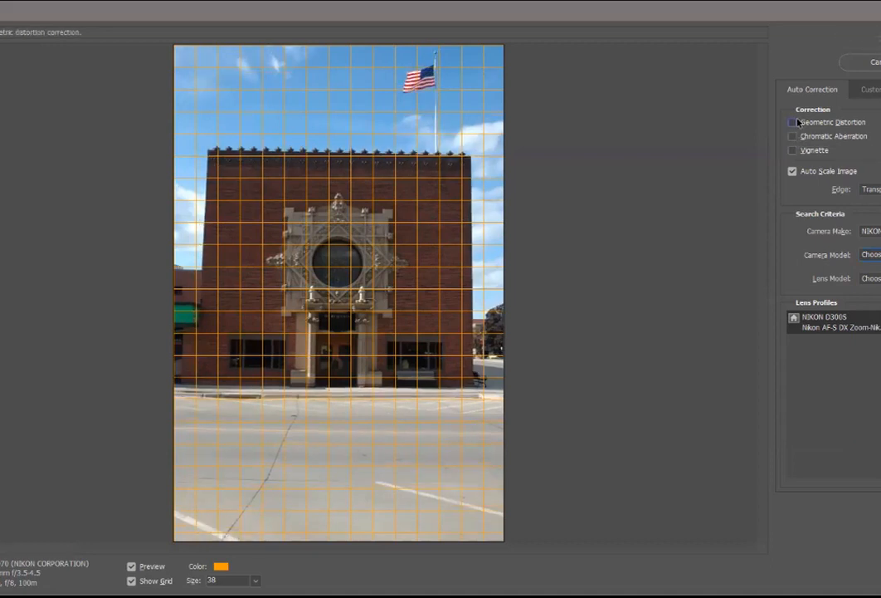
pyautogui.click(792, 122)
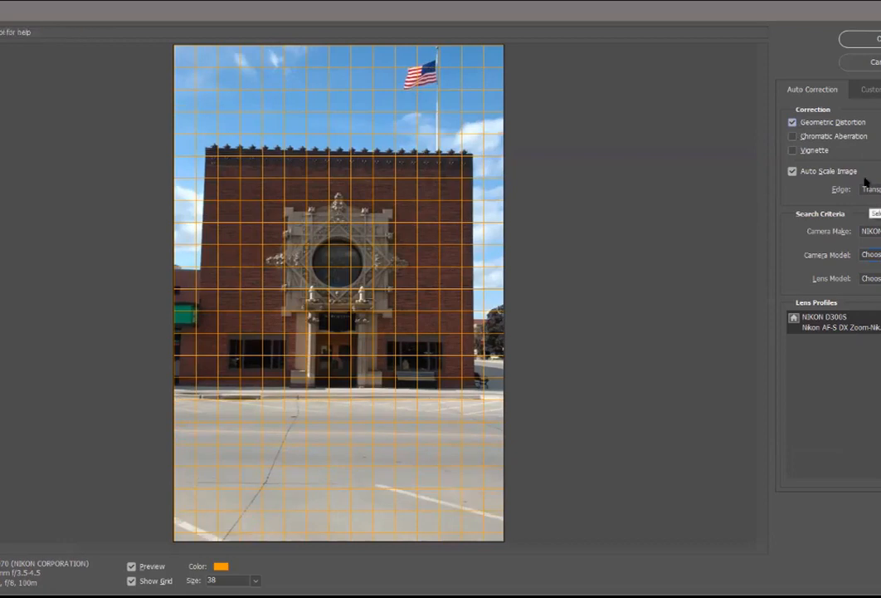
pyautogui.click(792, 136)
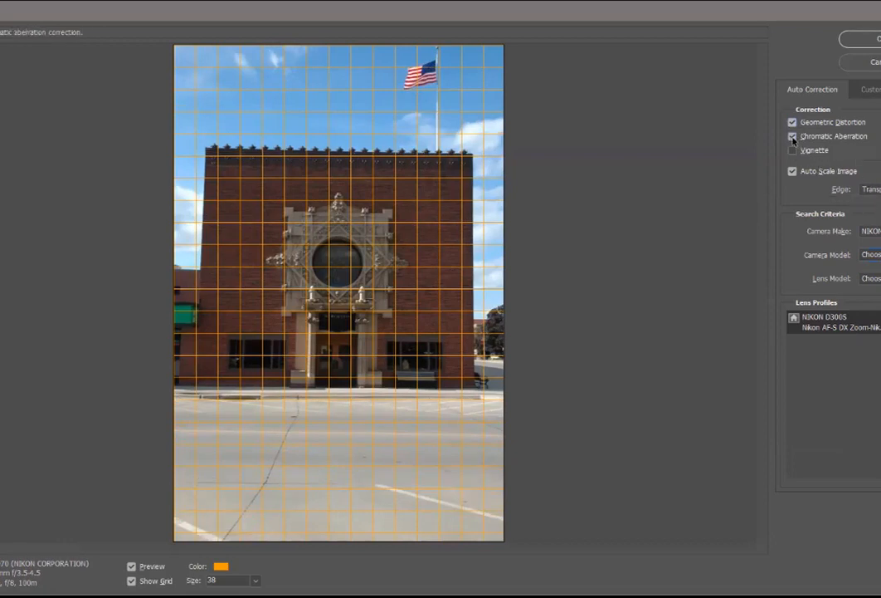
pyautogui.click(793, 136)
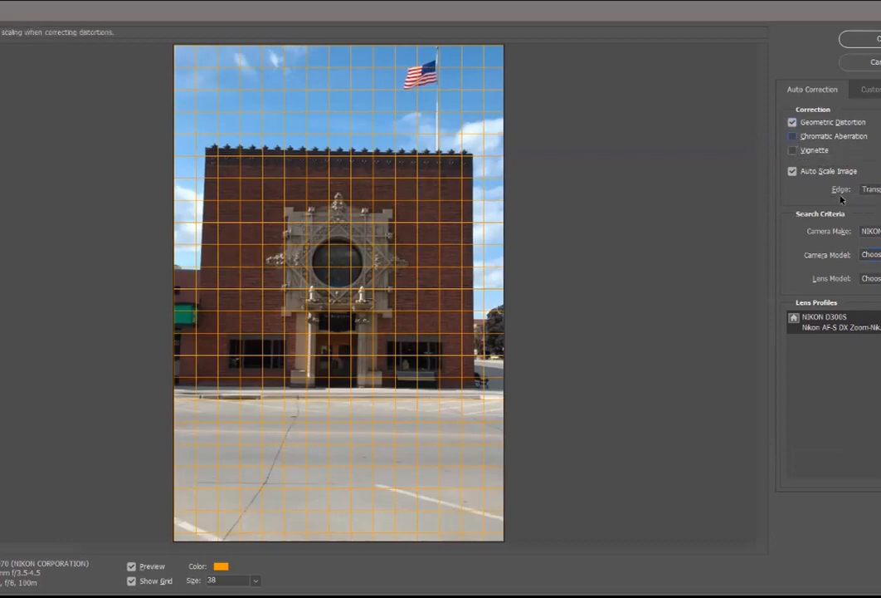
pyautogui.click(793, 150)
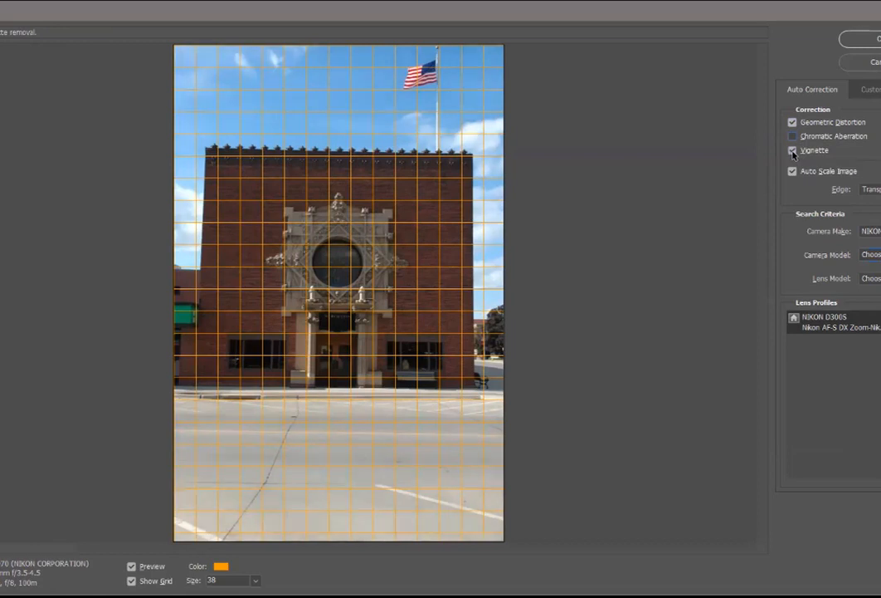
pyautogui.click(793, 150)
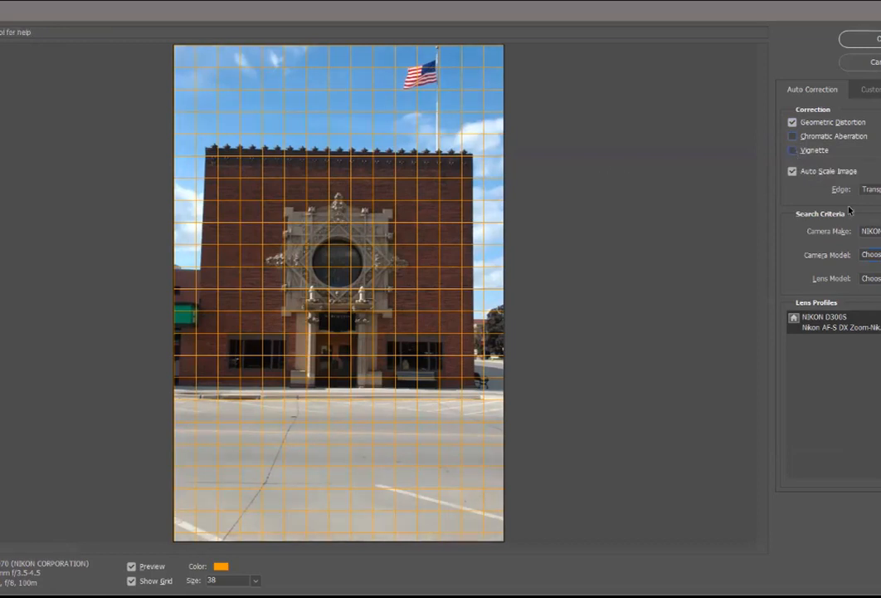
# In the custom corrections, shift the alignment grid against the brick building and straighten the image slightly.
pyautogui.click(867, 90)
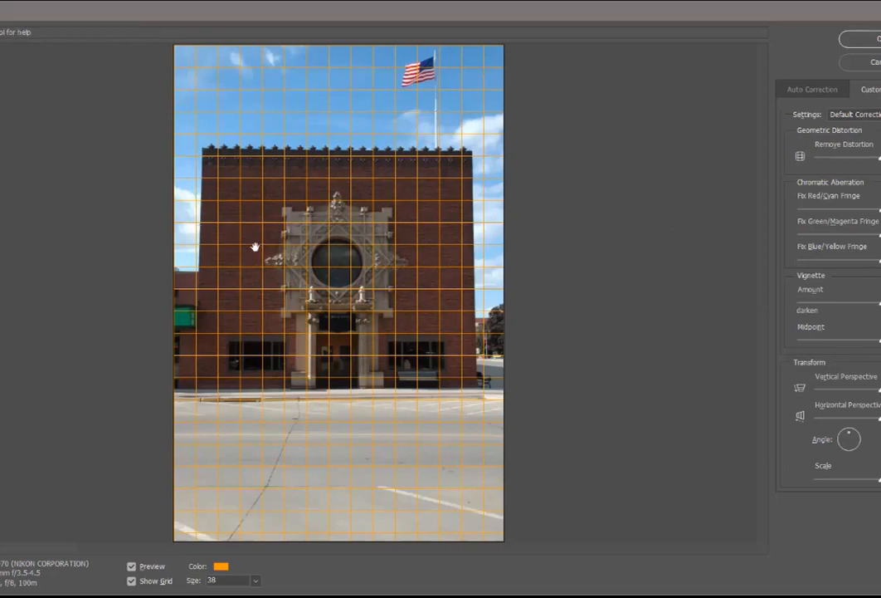
pyautogui.moveTo(340, 223); pyautogui.dragTo(352, 219)
pyautogui.moveTo(269, 355); pyautogui.dragTo(274, 361)
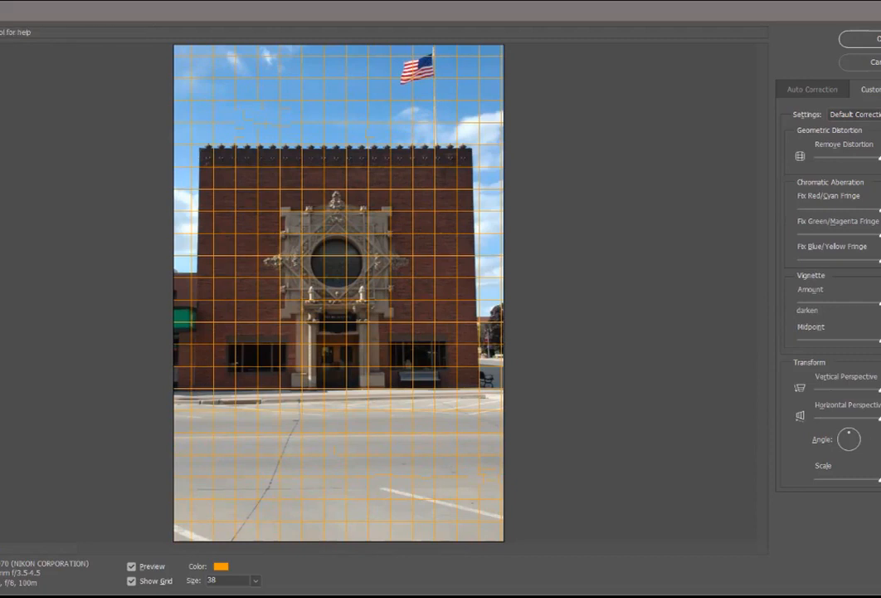
# Adjust the horizontal and vertical perspective and fine-tune the distortion removal until the building's walls align with the grid.
pyautogui.moveTo(832, 407); pyautogui.dragTo(830, 407)
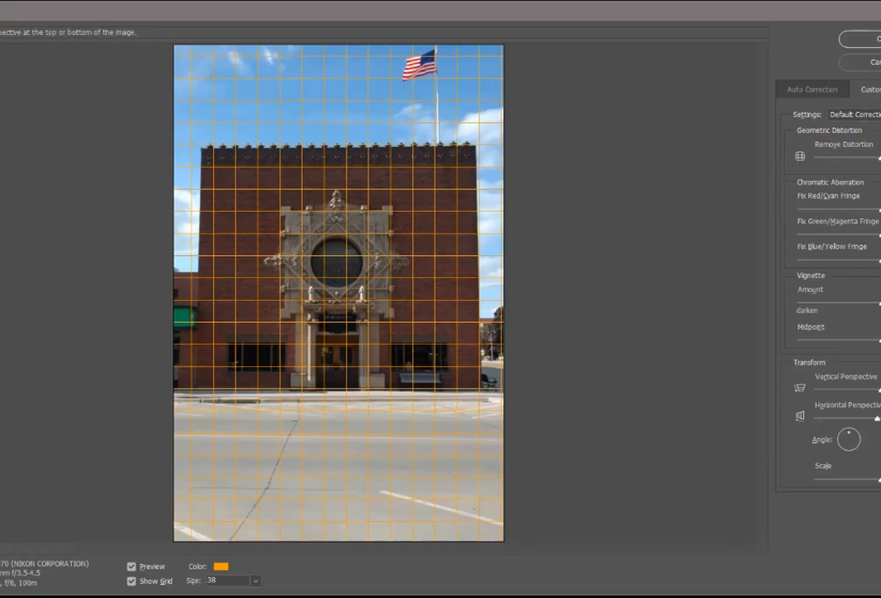
pyautogui.hotkey('ctrl', 'z')
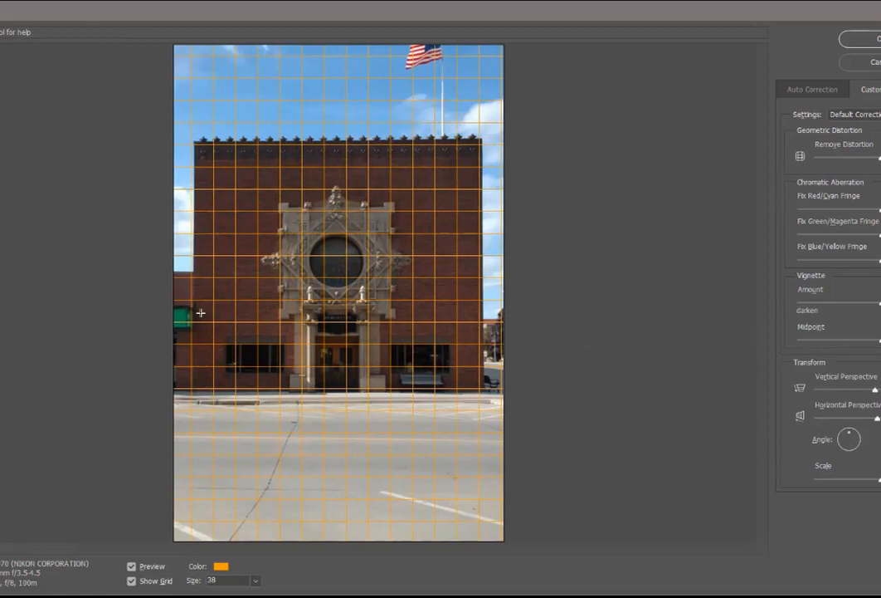
pyautogui.hotkey('ctrl', '+')
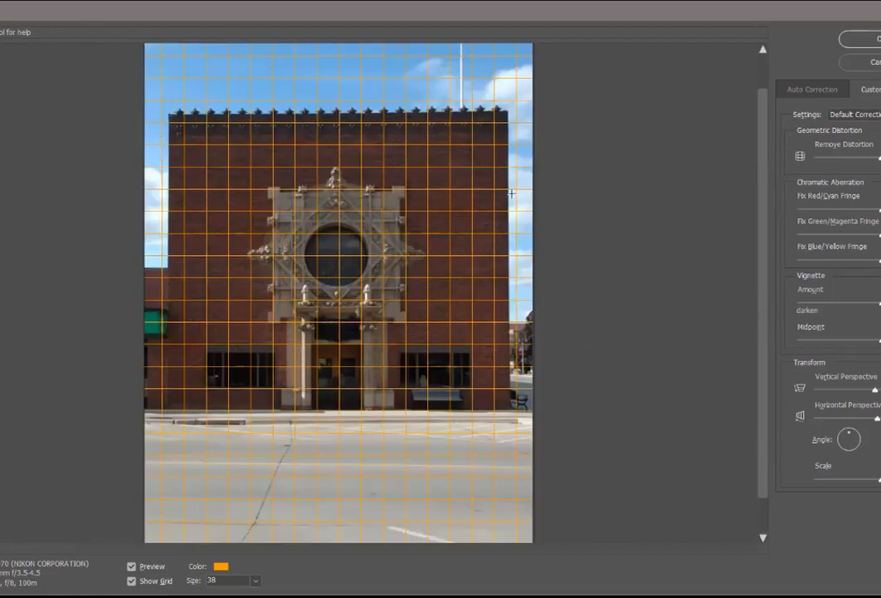
pyautogui.hotkey('ctrl', 'z')
pyautogui.hotkey('ctrl', 'z')
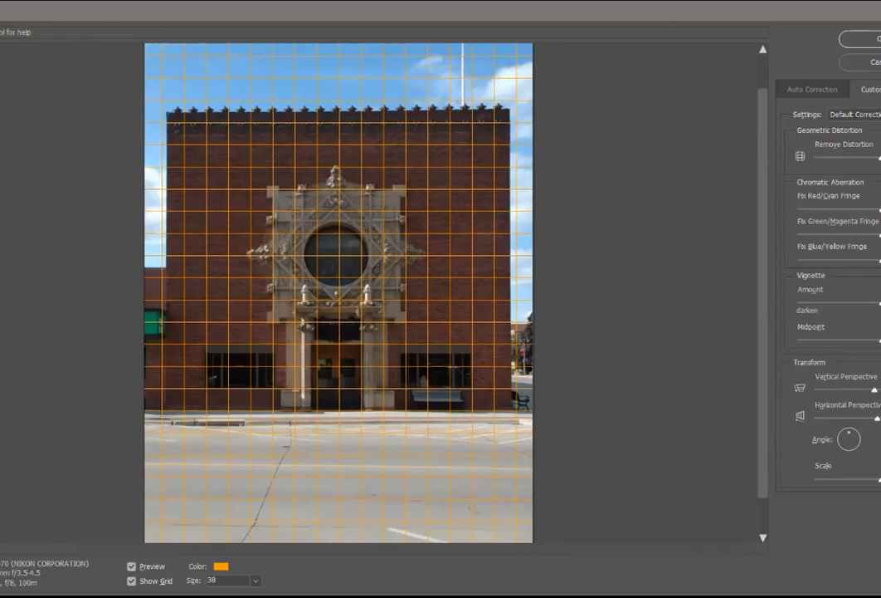
pyautogui.moveTo(877, 419); pyautogui.dragTo(879, 418)
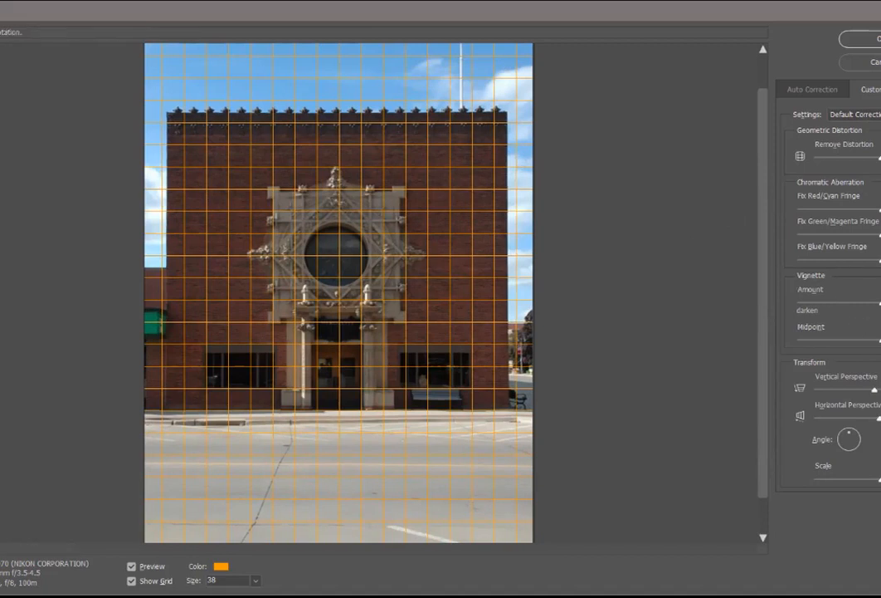
pyautogui.moveTo(879, 158); pyautogui.dragTo(880, 157)
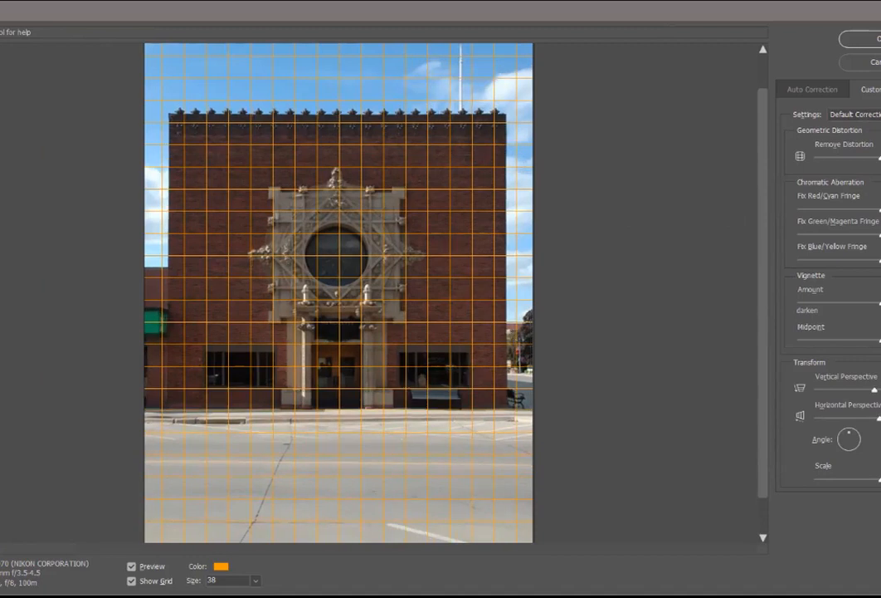
# Scale the image down until the whole flag and pole fit inside the frame, and apply the lens correction.
pyautogui.click(869, 481)
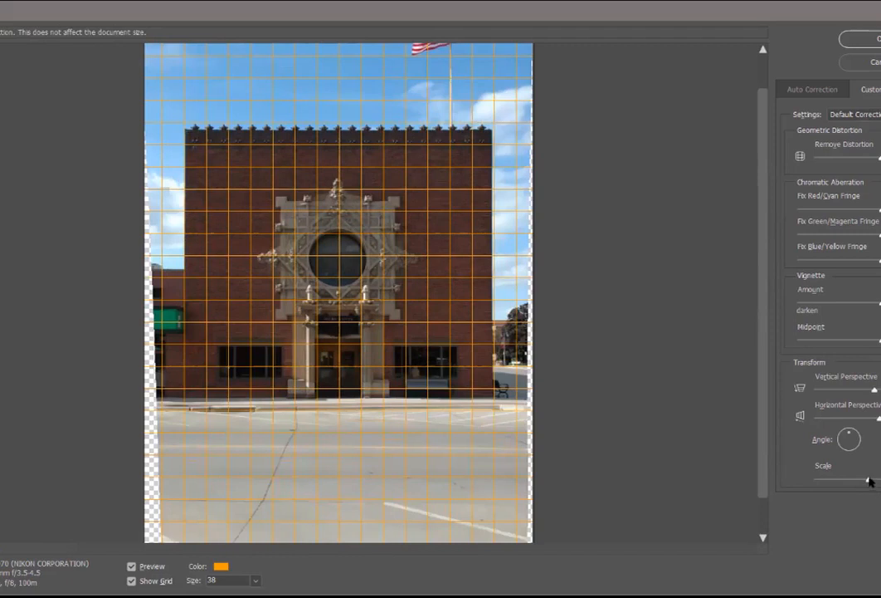
pyautogui.moveTo(865, 475); pyautogui.dragTo(848, 480)
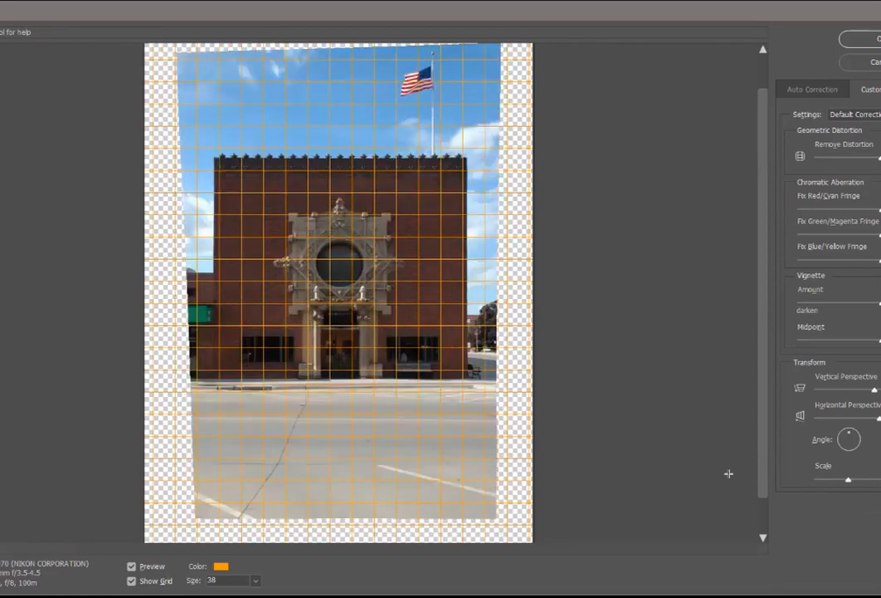
pyautogui.click(869, 39)
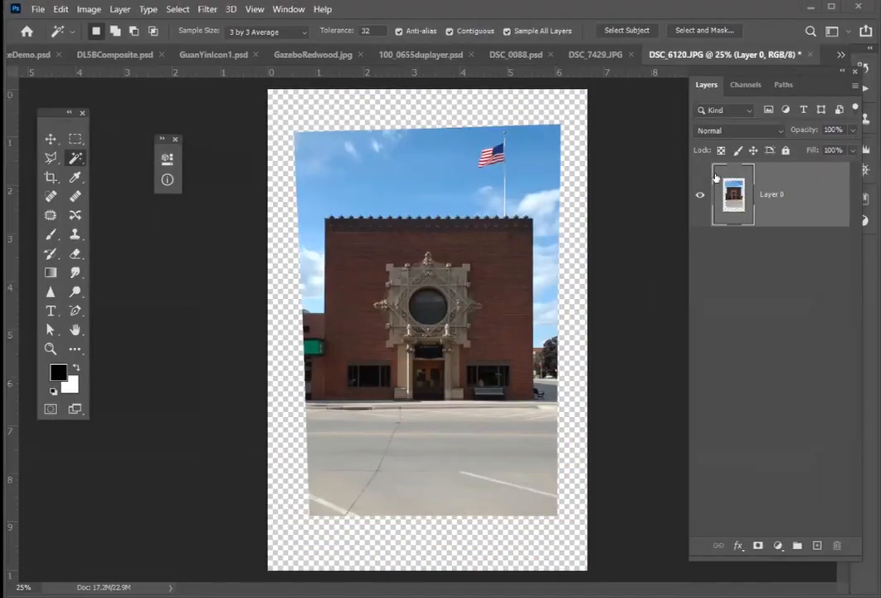
# Undo the brick building's lens correction and open the house photo DSC_0088.psd in the Lens Correction filter.
pyautogui.hotkey('ctrl', 'z')
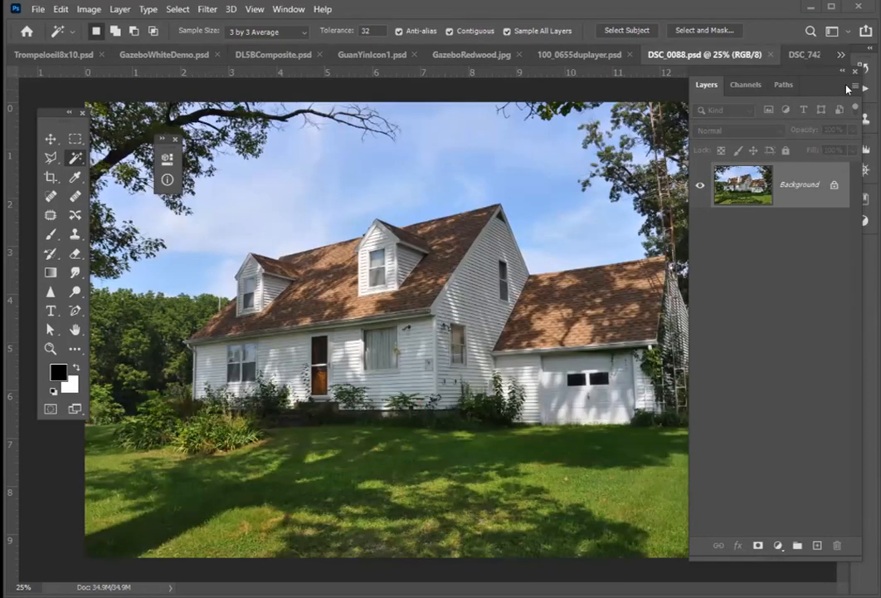
pyautogui.click(842, 72)
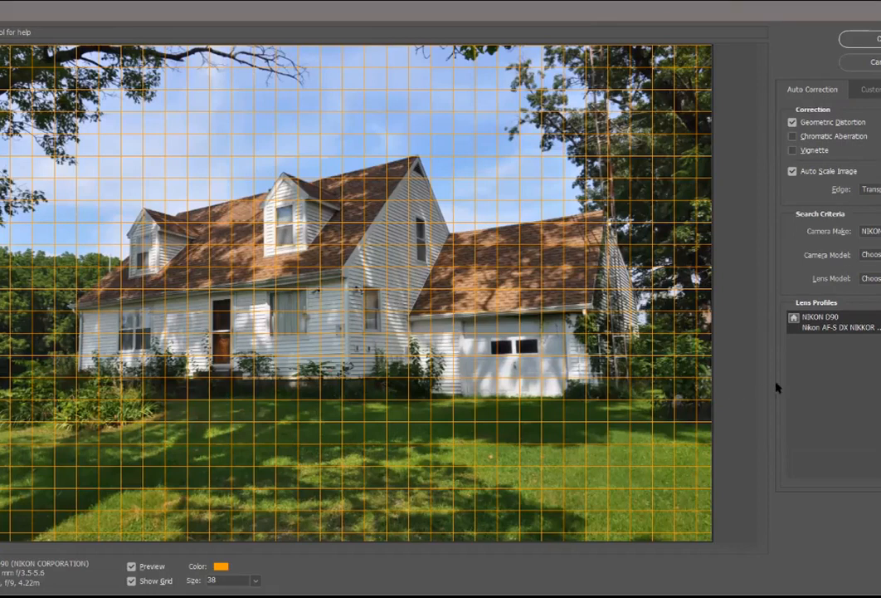
# Set the camera model to NIKON D90 and choose the AF-S DX NIKKOR lens model beginning with 18.0-1.
pyautogui.click(876, 255)
pyautogui.click(876, 406)
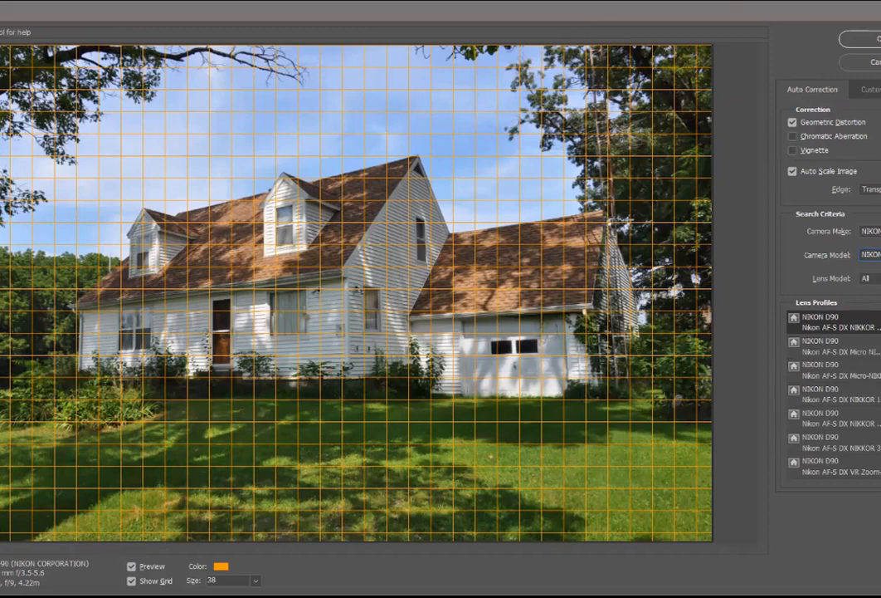
pyautogui.click(870, 278)
pyautogui.click(873, 522)
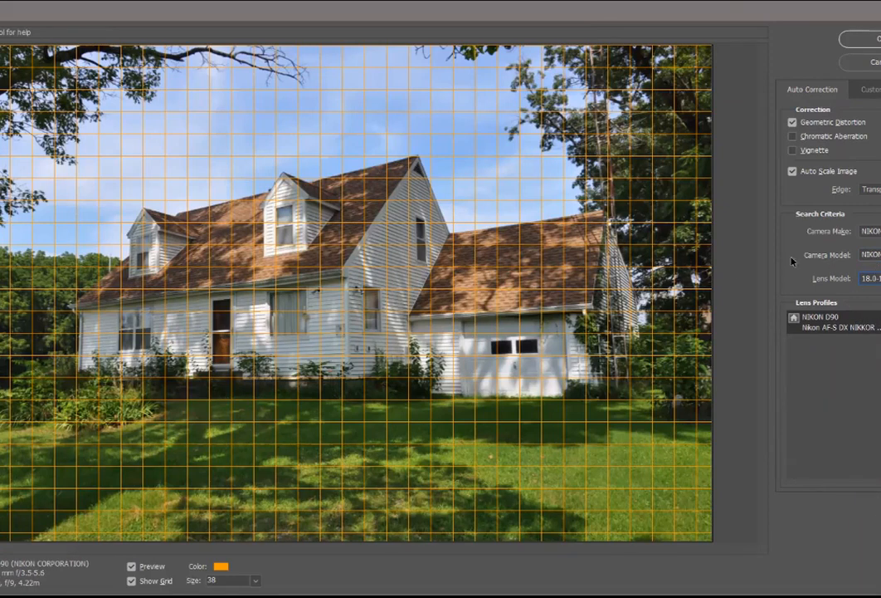
# Compare the house photo with geometric distortion correction off and on, leaving the correction enabled.
pyautogui.click(799, 122)
pyautogui.click(799, 122)
pyautogui.click(799, 124)
pyautogui.click(799, 124)
pyautogui.click(800, 123)
pyautogui.click(799, 123)
# Scale the house photo down slightly, apply a small negative vertical perspective in the custom corrections, and accept the lens correction.
pyautogui.click(871, 89)
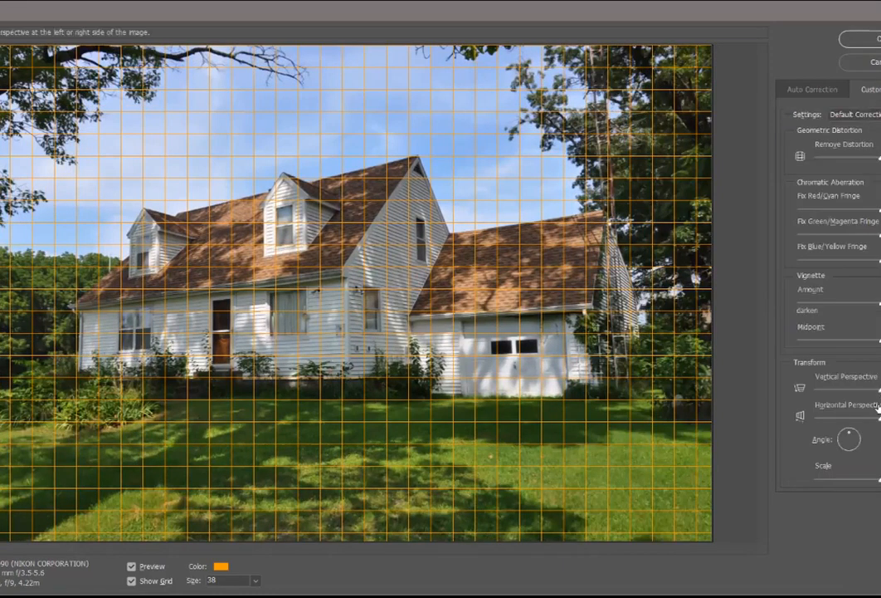
pyautogui.moveTo(877, 486); pyautogui.dragTo(874, 482)
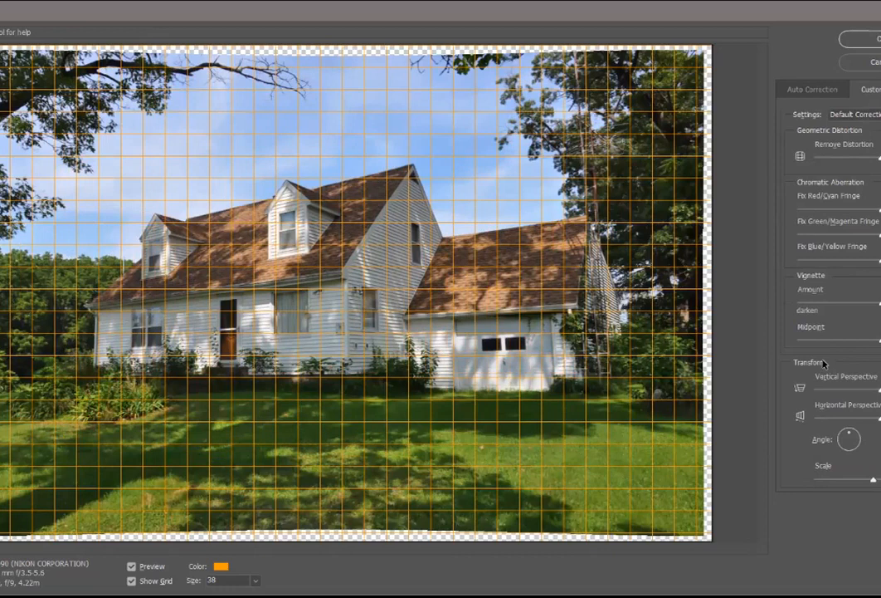
pyautogui.moveTo(880, 391); pyautogui.dragTo(875, 391)
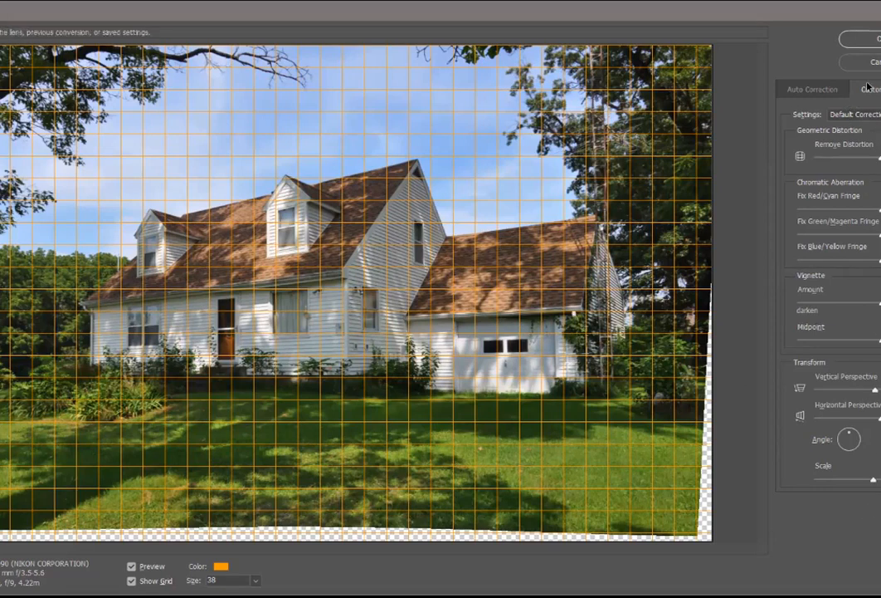
pyautogui.click(870, 50)
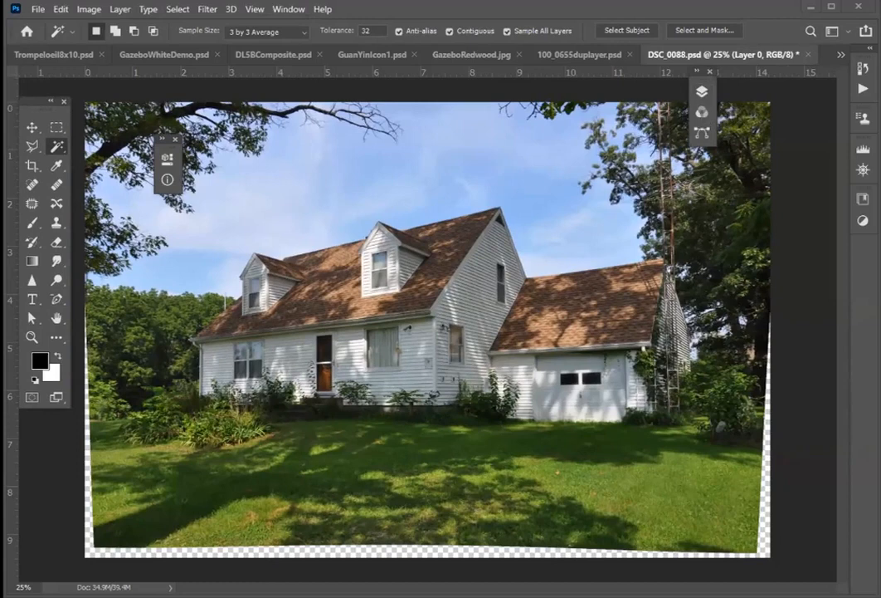
# Select the transparent edges of the house photo with the Magic Wand, fill them with Content-Aware content, and deselect.
pyautogui.click(91, 551)
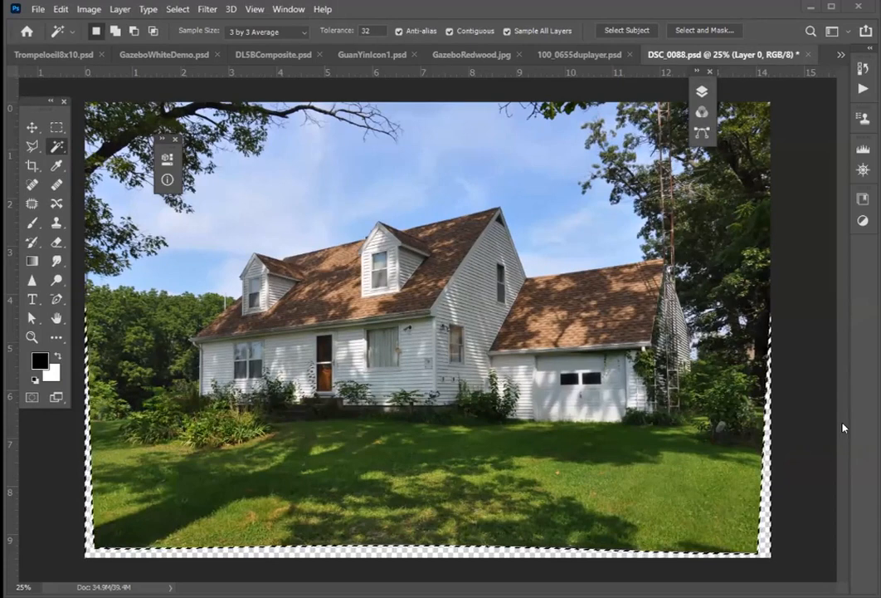
pyautogui.hotkey('shift', 'BackSpace')
pyautogui.press('Return')
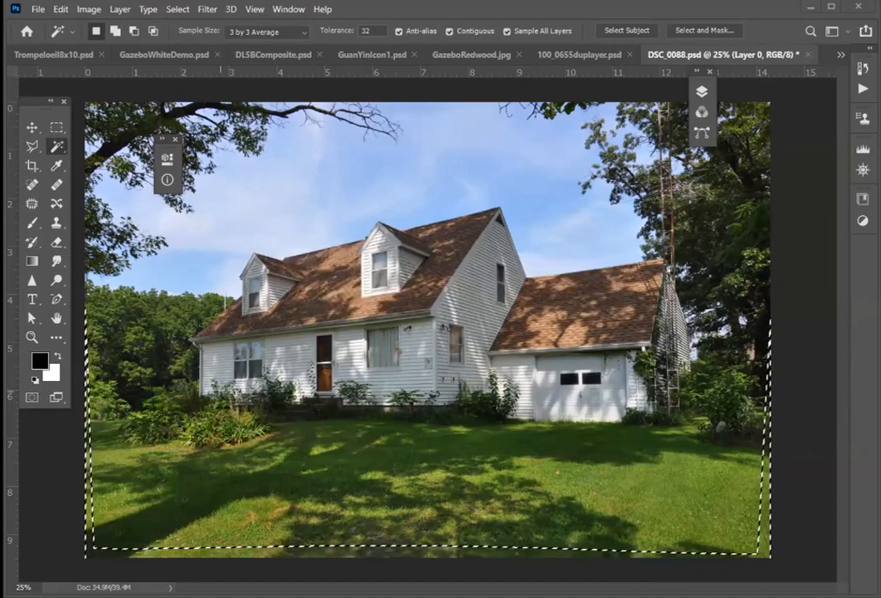
pyautogui.hotkey('ctrl', 'd')
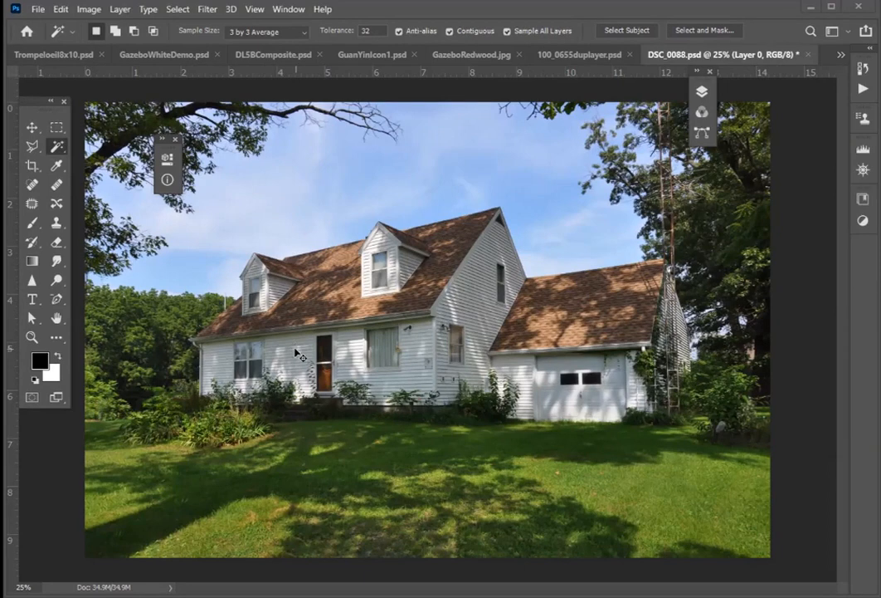
# Close the house photo and open the factory photo DSC_7429.JPG in the Lens Correction filter.
pyautogui.hotkey('ctrl', 'w')
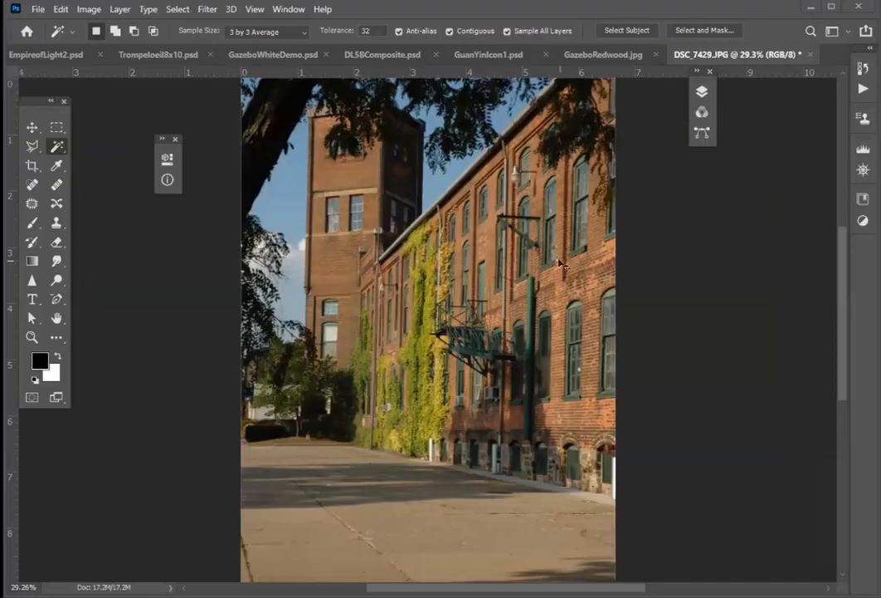
pyautogui.hotkey('ctrl', 'shift', 'r')
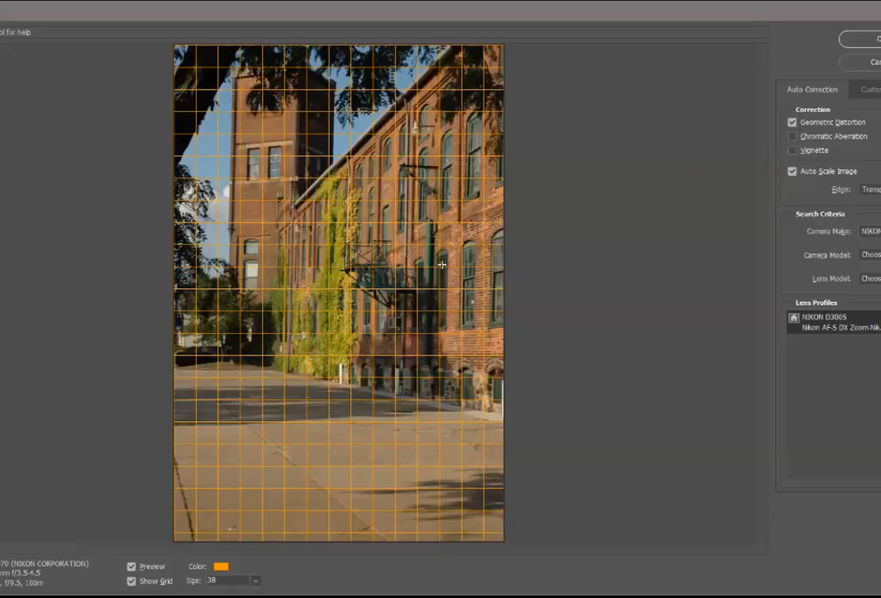
# Scale the factory photo down slightly in the custom corrections and accept the lens correction.
pyautogui.click(870, 90)
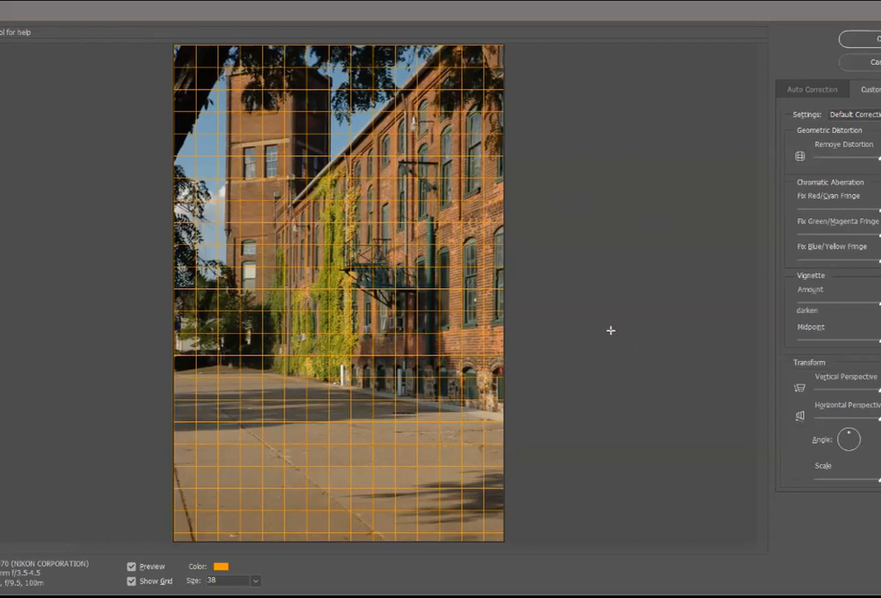
pyautogui.moveTo(880, 479); pyautogui.dragTo(878, 479)
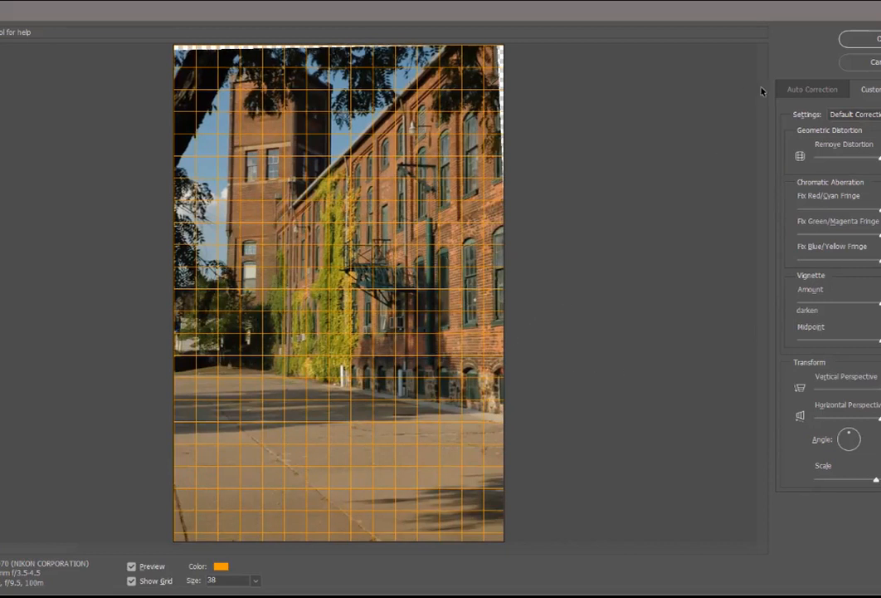
pyautogui.press('Return')
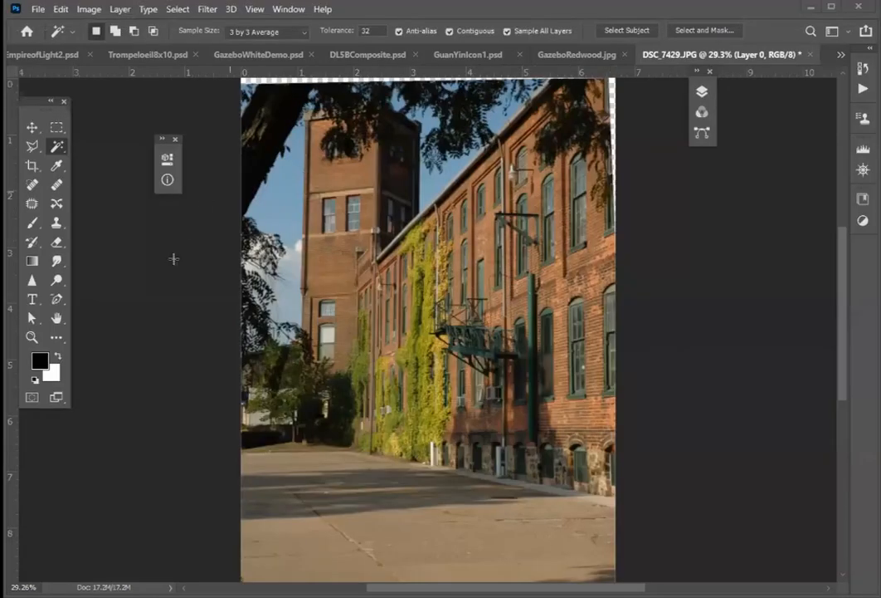
# Select the transparent strip along the factory photo's right edge with the Magic Wand.
pyautogui.click(31, 337)
pyautogui.moveTo(587, 196)
pyautogui.mouseDown()
pyautogui.moveTo(643, 195)
pyautogui.moveTo(602, 196)
pyautogui.mouseUp()
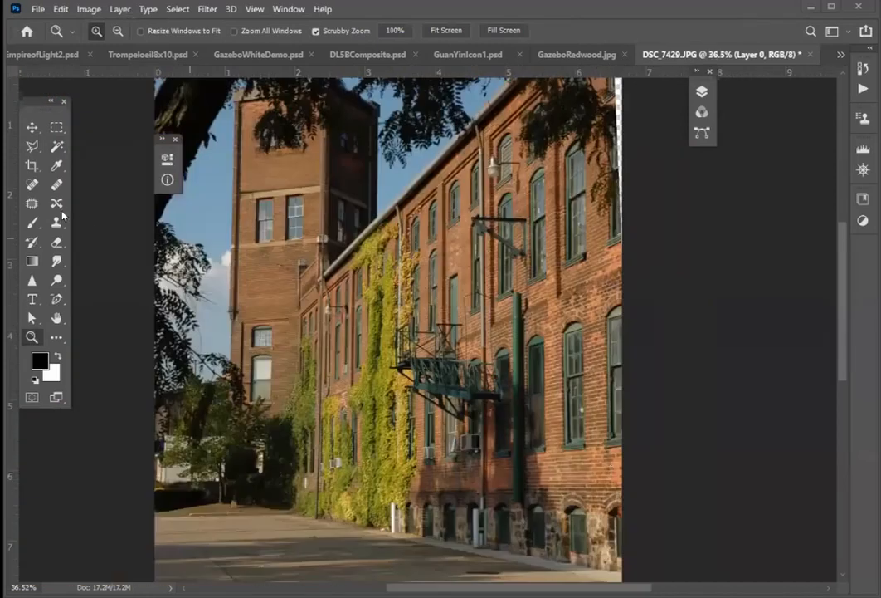
pyautogui.click(56, 146)
pyautogui.click(619, 90)
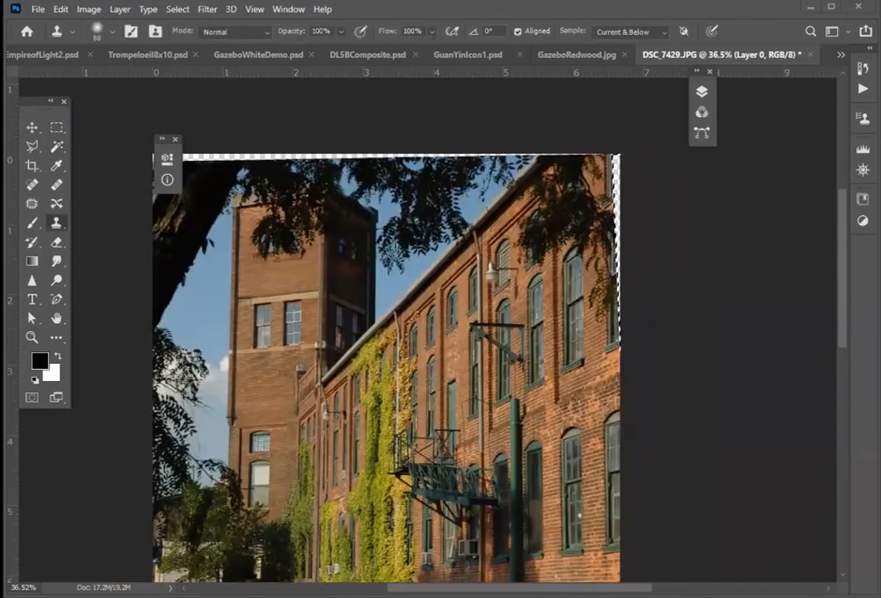
# Clone window and brick detail into the selected right-edge strip of the factory photo with the Clone Stamp.
pyautogui.scroll(-2, 573, 298)
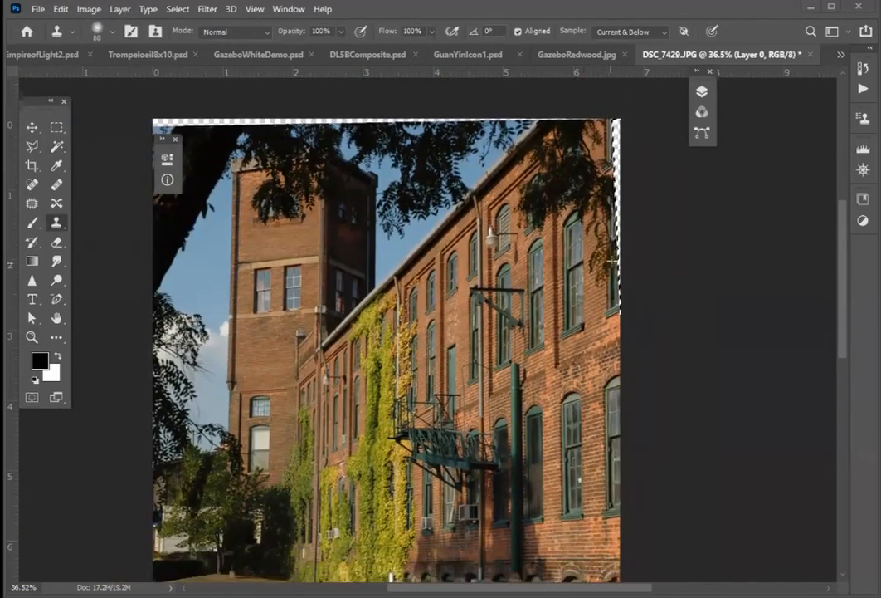
pyautogui.keyDown('alt'); pyautogui.click(611, 308); pyautogui.keyUp('alt')
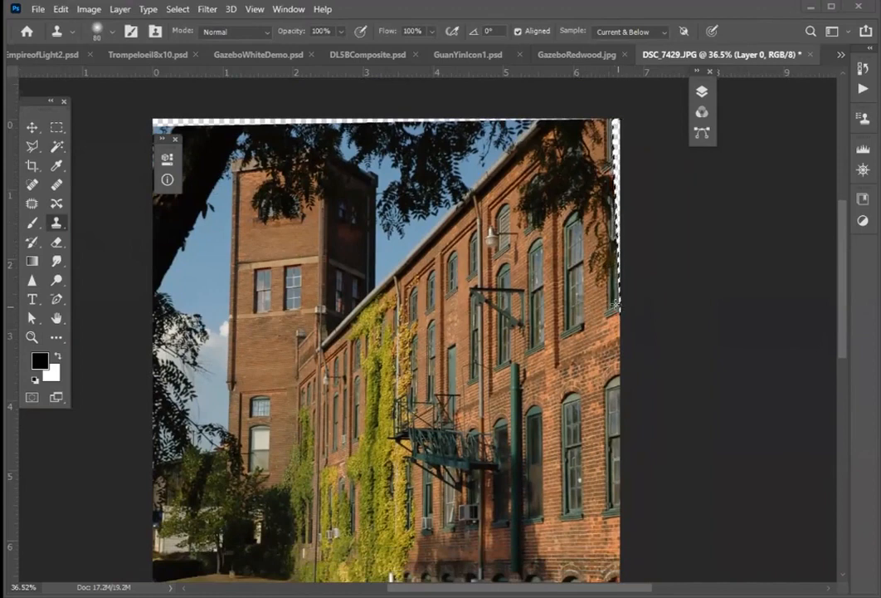
pyautogui.keyDown('ctrl'); pyautogui.click(612, 249); pyautogui.keyUp('ctrl')
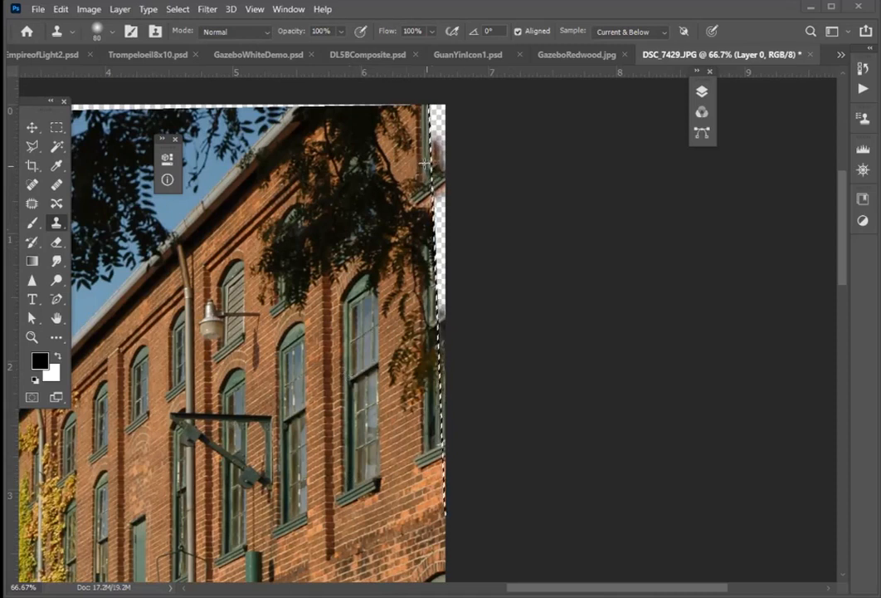
pyautogui.moveTo(430, 153)
pyautogui.mouseDown()
pyautogui.moveTo(431, 101)
pyautogui.moveTo(435, 118)
pyautogui.mouseUp()
pyautogui.keyDown('alt'); pyautogui.click(423, 211); pyautogui.keyUp('alt')
pyautogui.moveTo(440, 265); pyautogui.dragTo(439, 263)
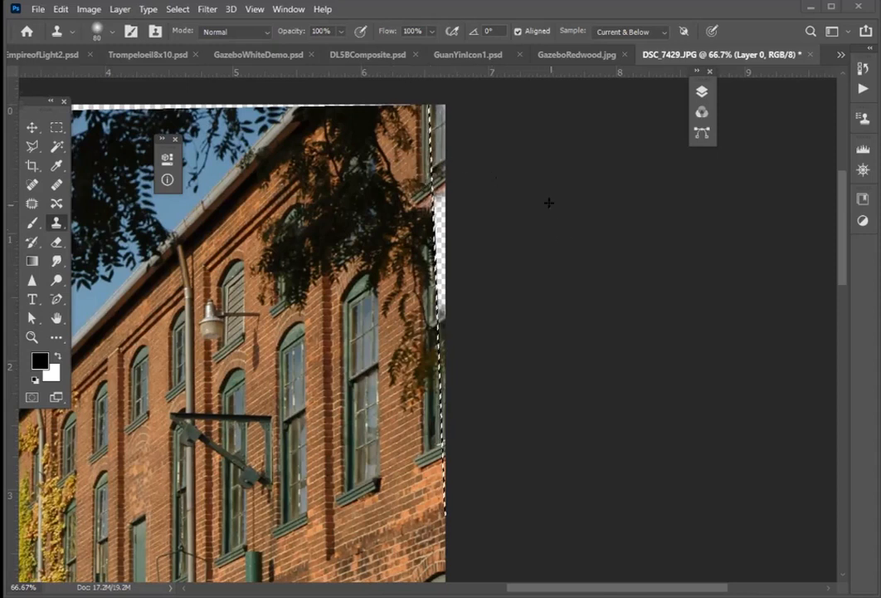
# Close the factory photo DSC_7429.JPG without saving the changes.
pyautogui.hotkey('ctrl', '0')
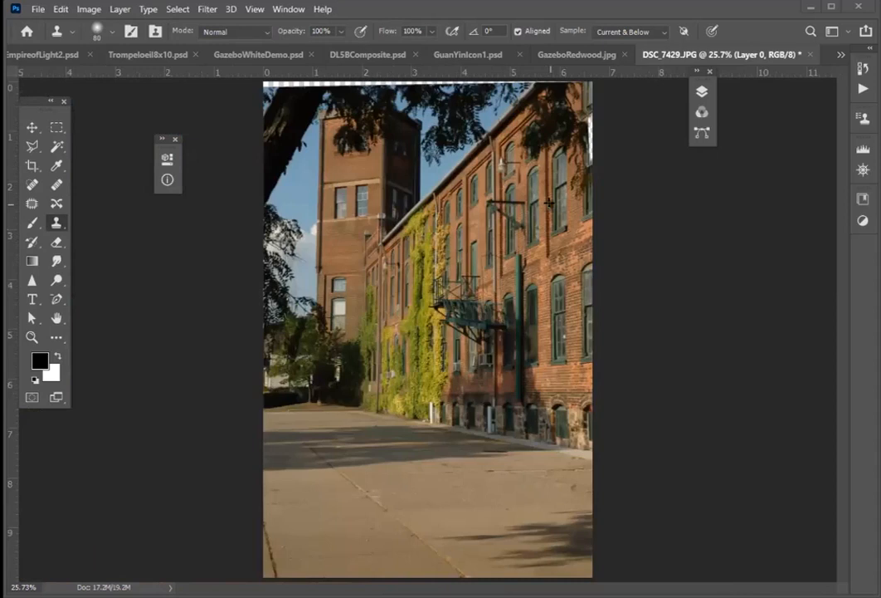
pyautogui.hotkey('ctrl', 'w')
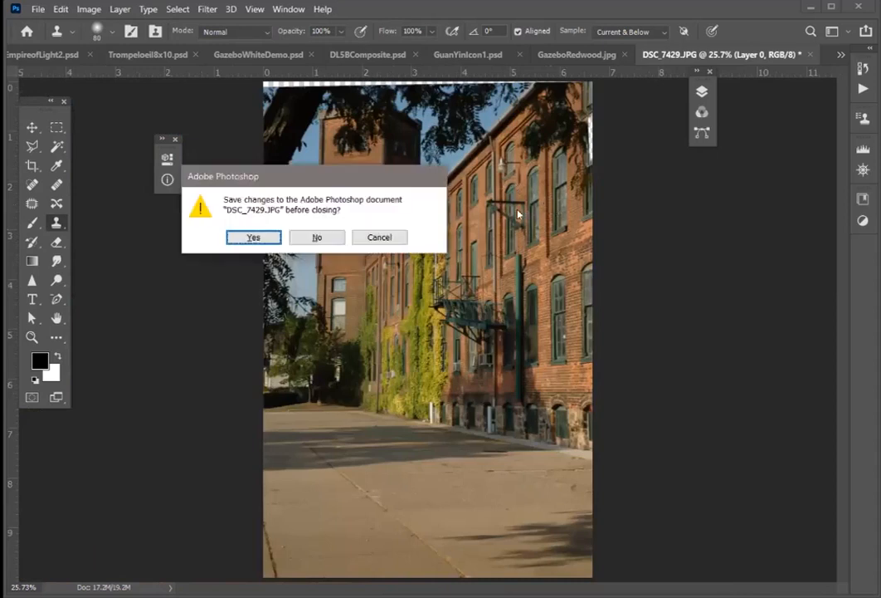
pyautogui.click(318, 238)
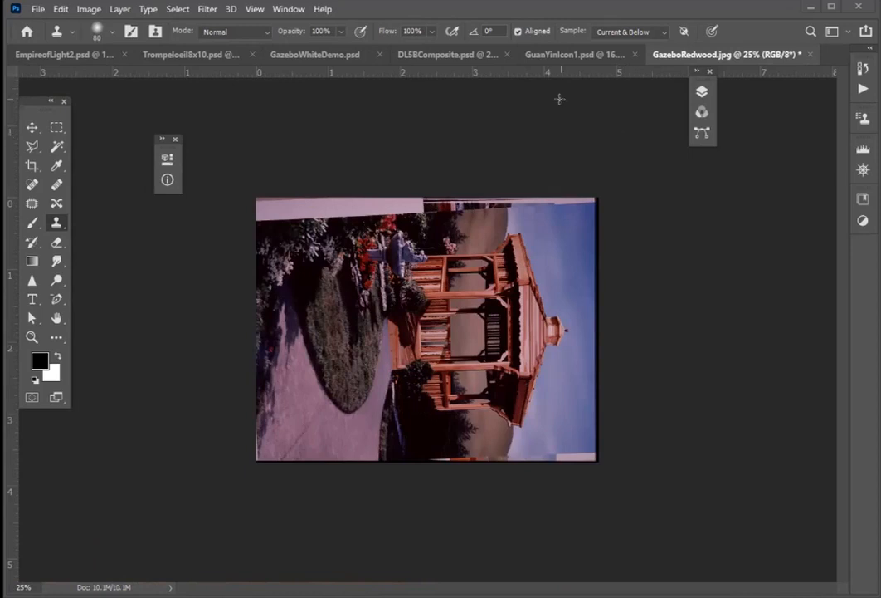
# Rotate the GazeboRedwood.jpg image 90° counter clockwise.
pyautogui.click(89, 10)
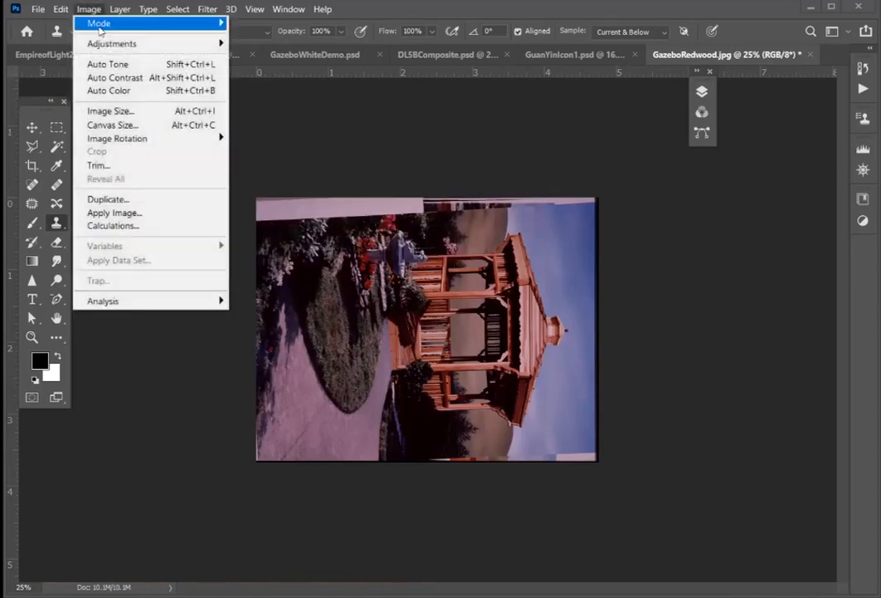
pyautogui.moveTo(116, 138)
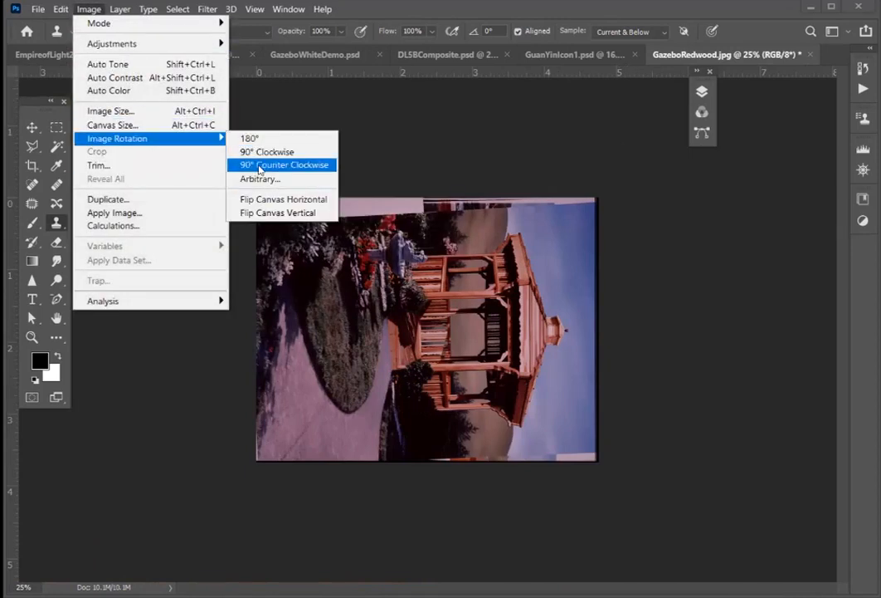
pyautogui.click(259, 165)
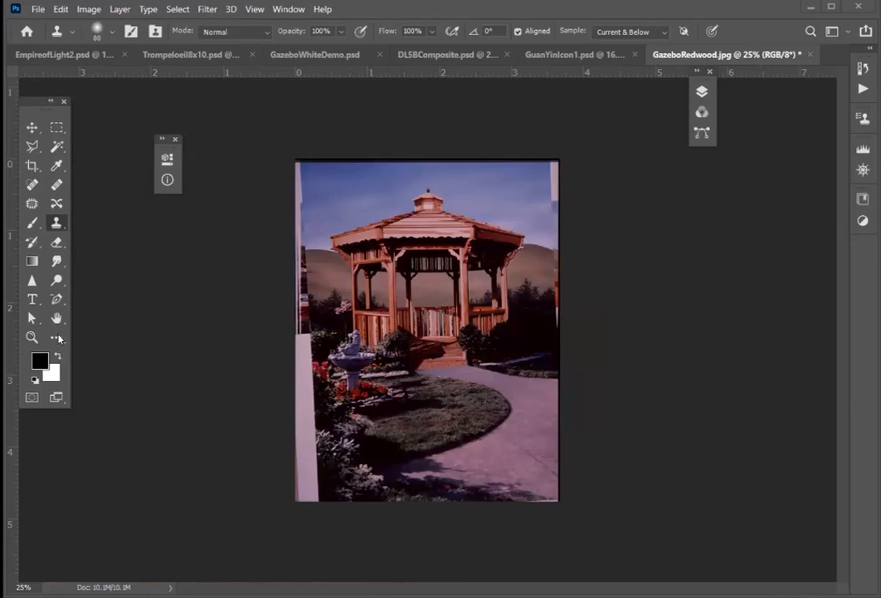
# Draw straight white brush lines diagonally across the gazebo photo, and undo them.
pyautogui.click(57, 337)
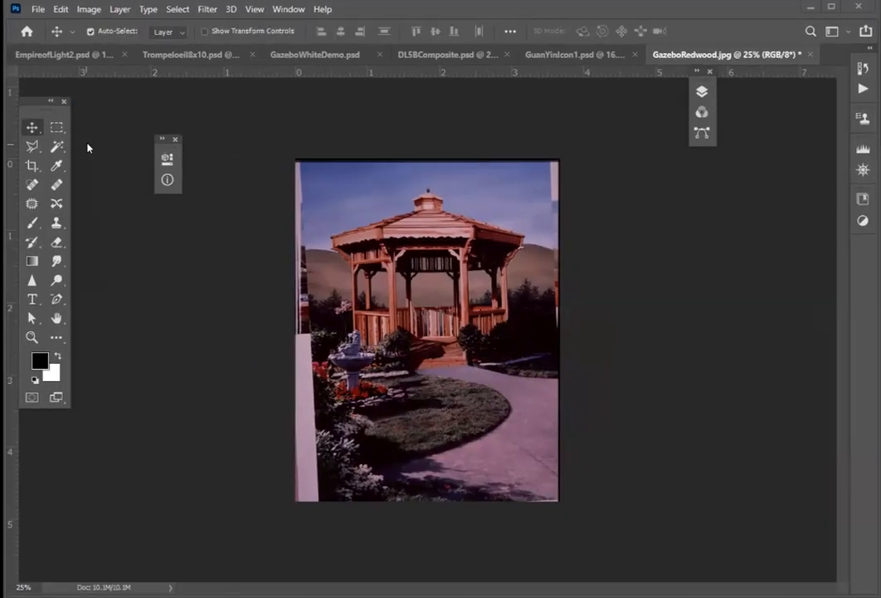
pyautogui.hotkey('shift', 'ctrl', 'r')
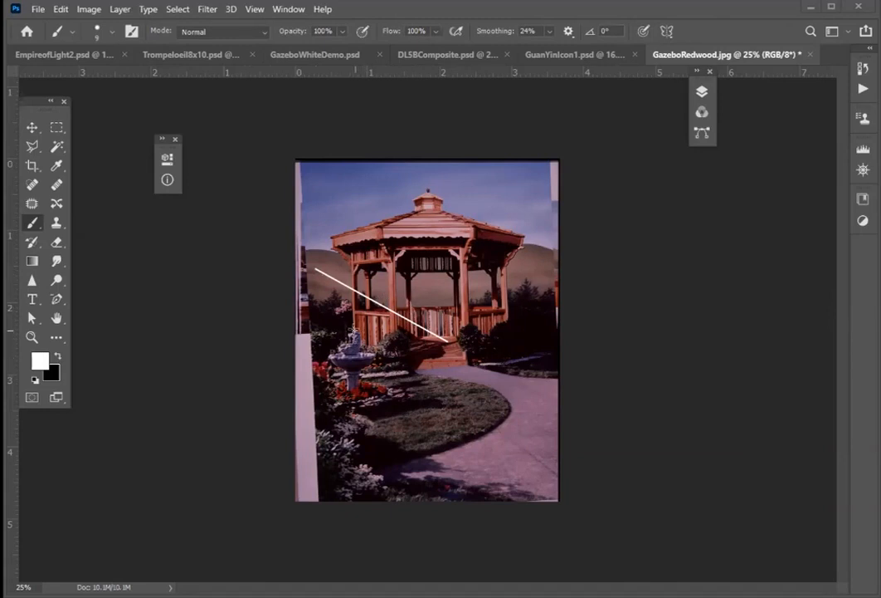
pyautogui.keyDown('shift'); pyautogui.click(458, 404); pyautogui.keyUp('shift')
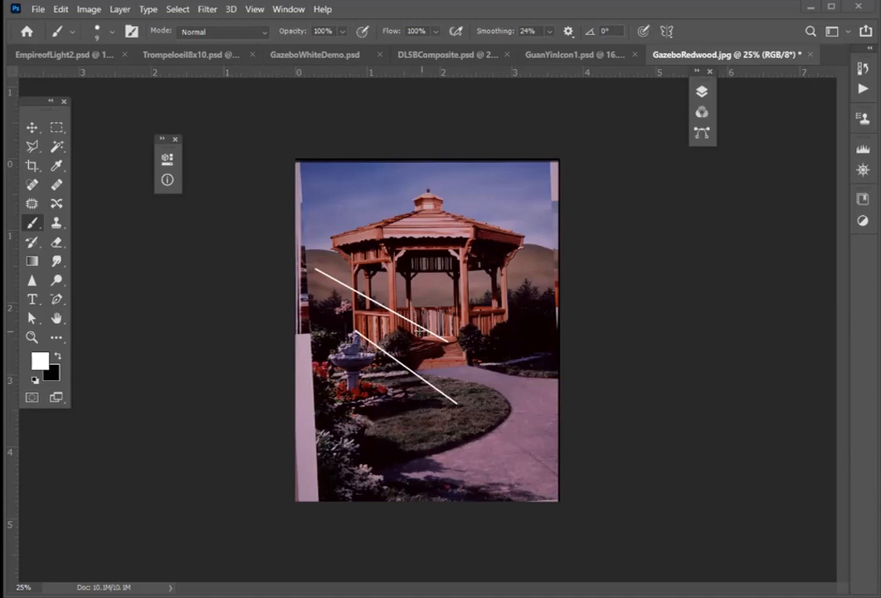
pyautogui.hotkey('ctrl', 'z')
pyautogui.hotkey('ctrl', 'z')
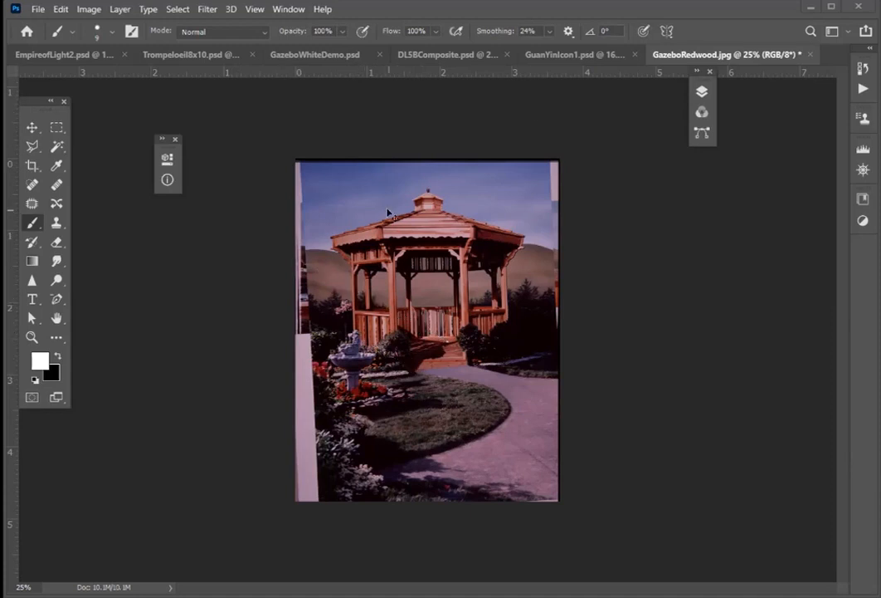
# Draw a rectangular marquee over the lawn beside the fountain, and deselect it.
pyautogui.press('m')
pyautogui.moveTo(365, 373)
pyautogui.mouseDown()
pyautogui.moveTo(436, 363)
pyautogui.moveTo(456, 383)
pyautogui.moveTo(456, 409)
pyautogui.mouseUp()
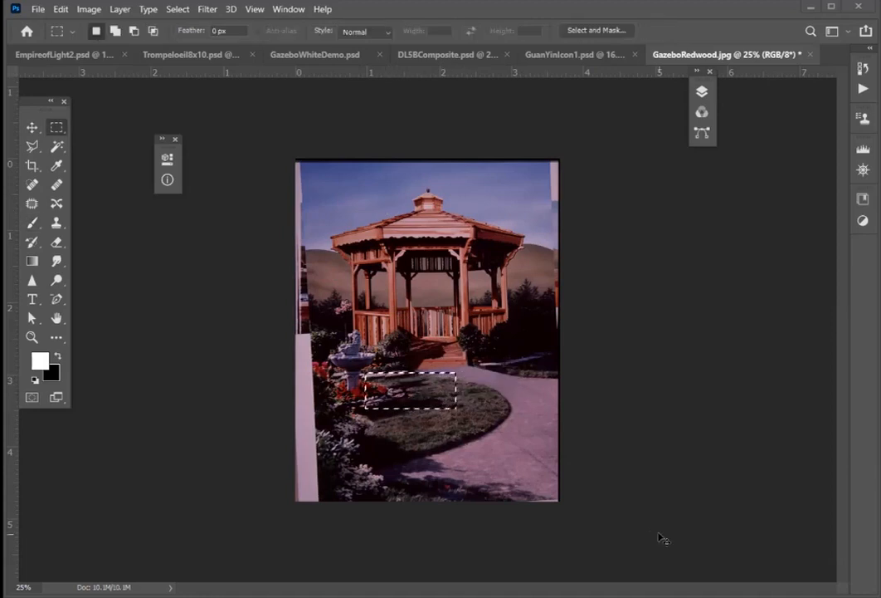
pyautogui.hotkey('ctrl', '0')
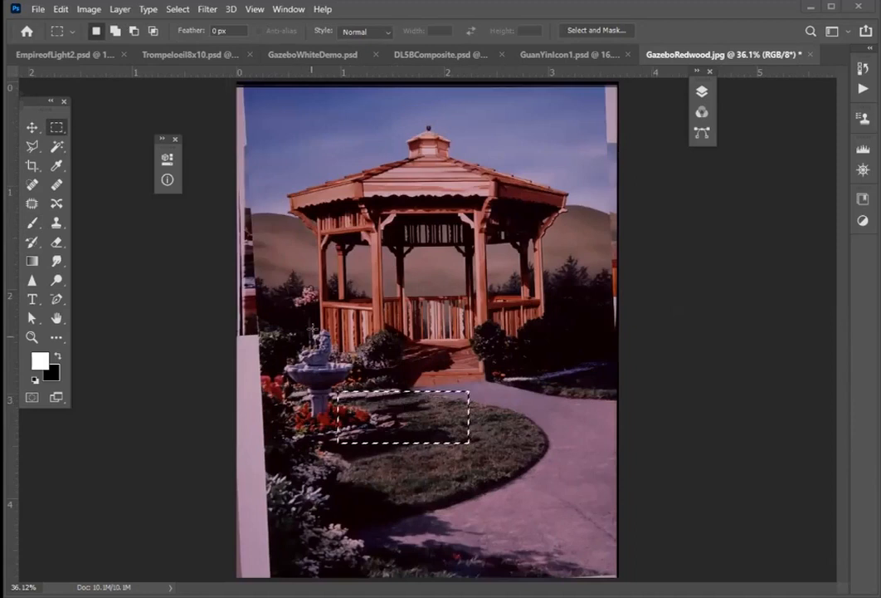
pyautogui.hotkey('ctrl', 'd')
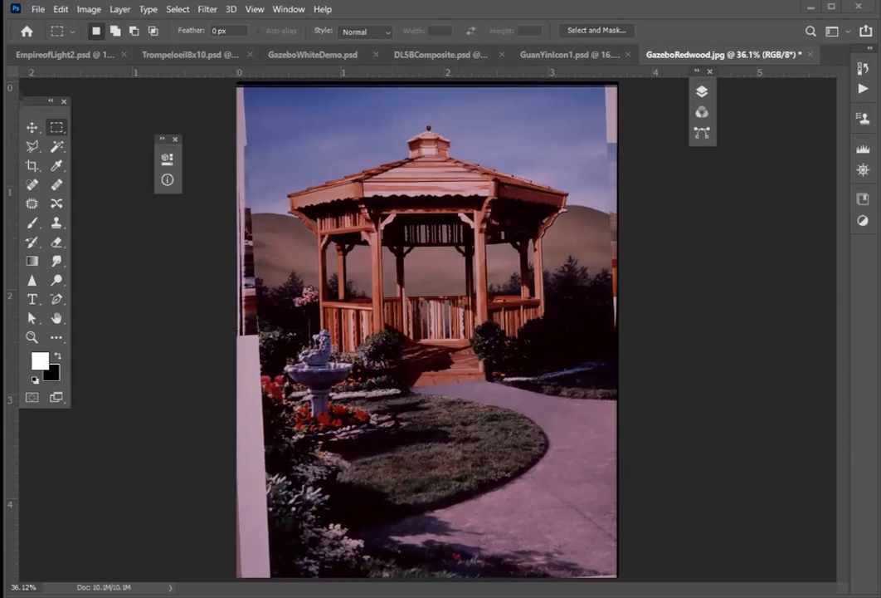
# Open the gazebo photo in Lens Correction and apply slight negative vertical and horizontal perspective in the custom corrections.
pyautogui.hotkey('ctrl', 'shift', 'r')
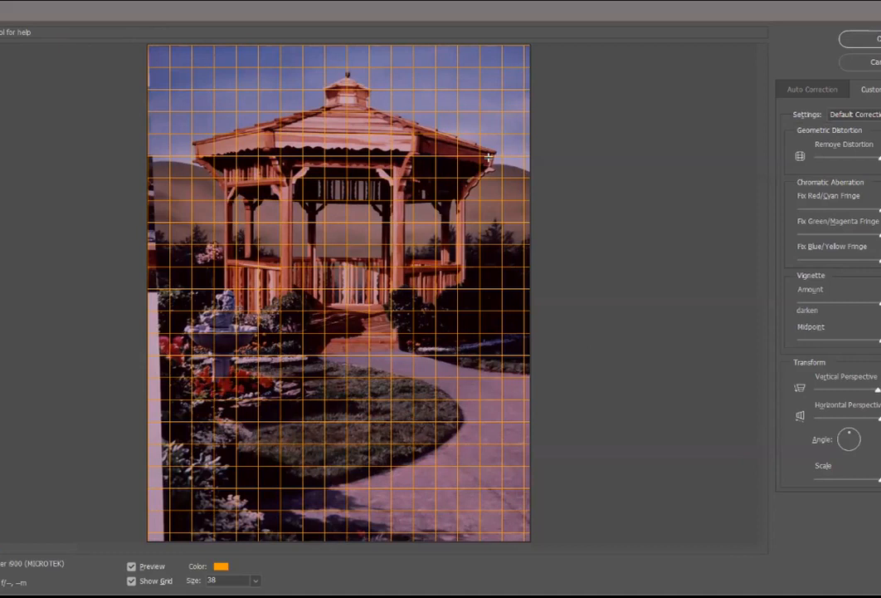
pyautogui.moveTo(880, 418); pyautogui.dragTo(879, 418)
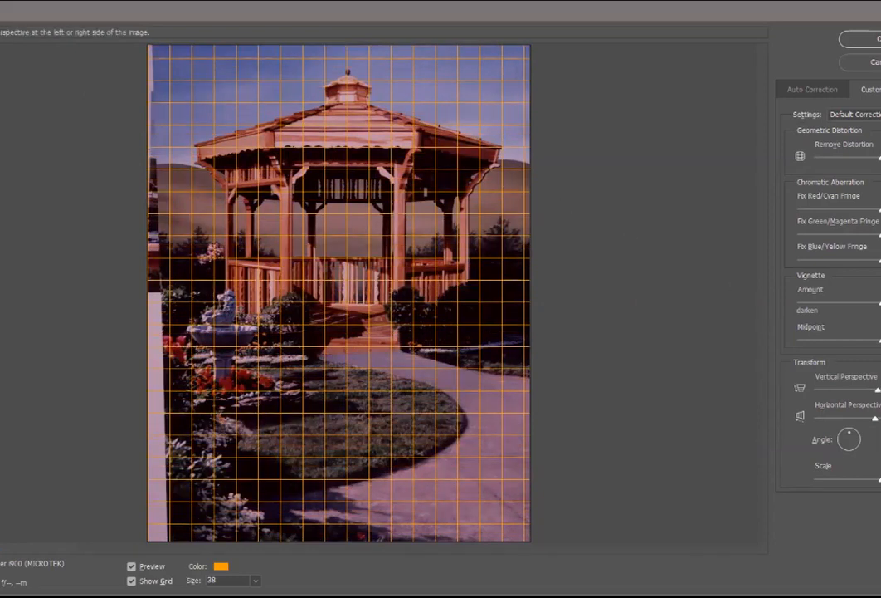
pyautogui.moveTo(876, 418); pyautogui.dragTo(874, 418)
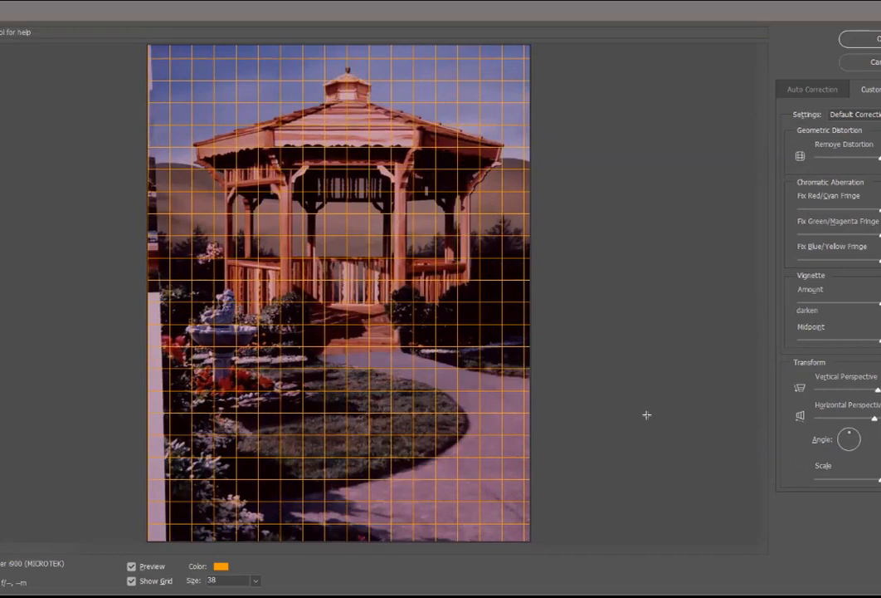
# Reduce the gazebo photo's scale to bring more of its edges into the frame, and accept the lens correction.
pyautogui.write('96')
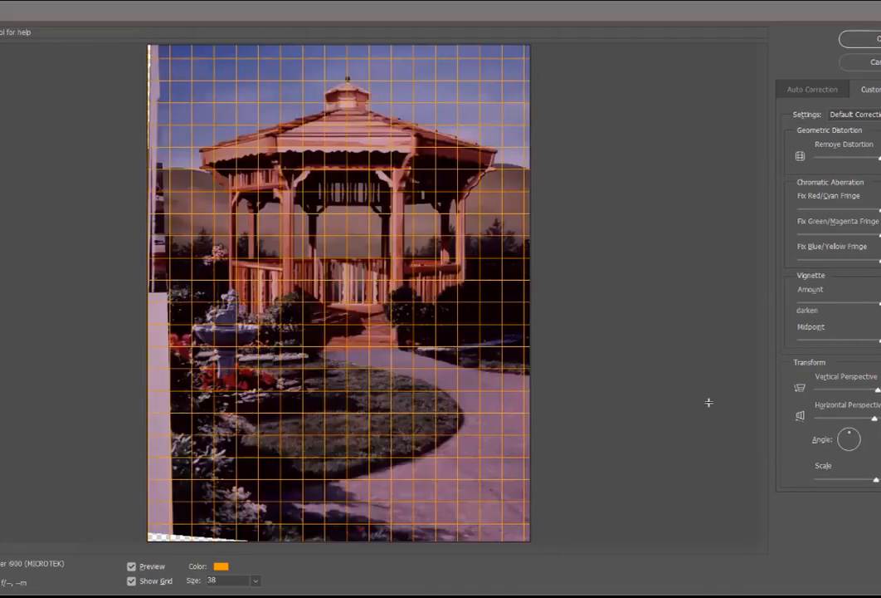
pyautogui.press('BackSpace')
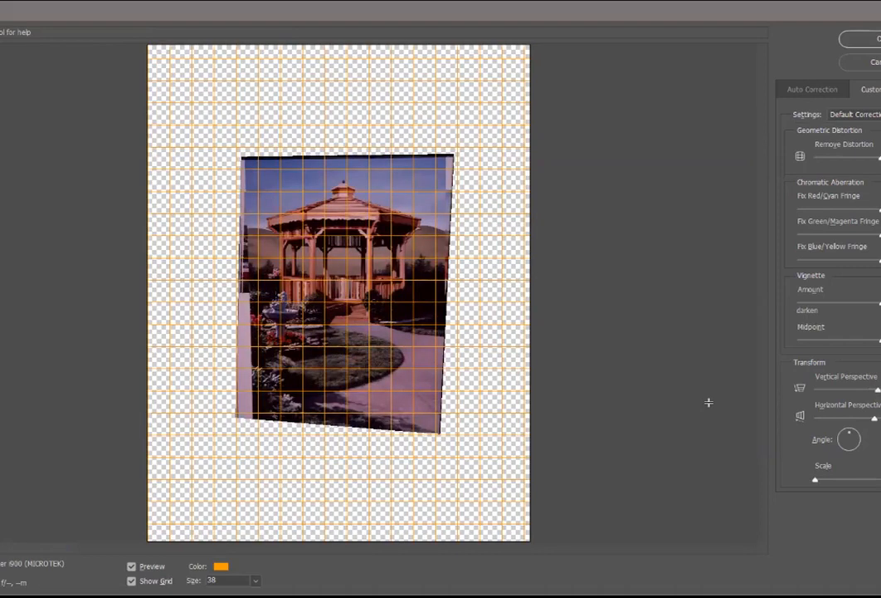
pyautogui.write('5')
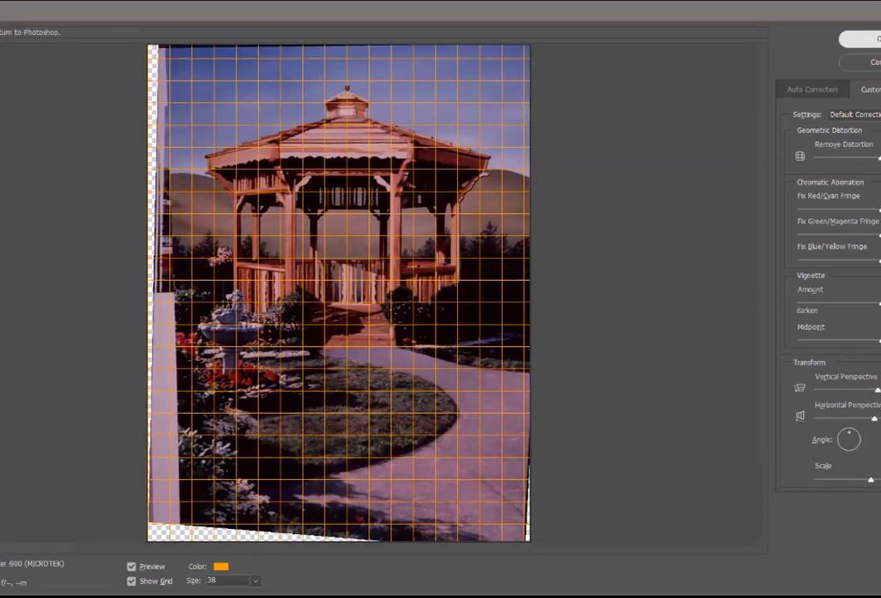
pyautogui.click(872, 39)
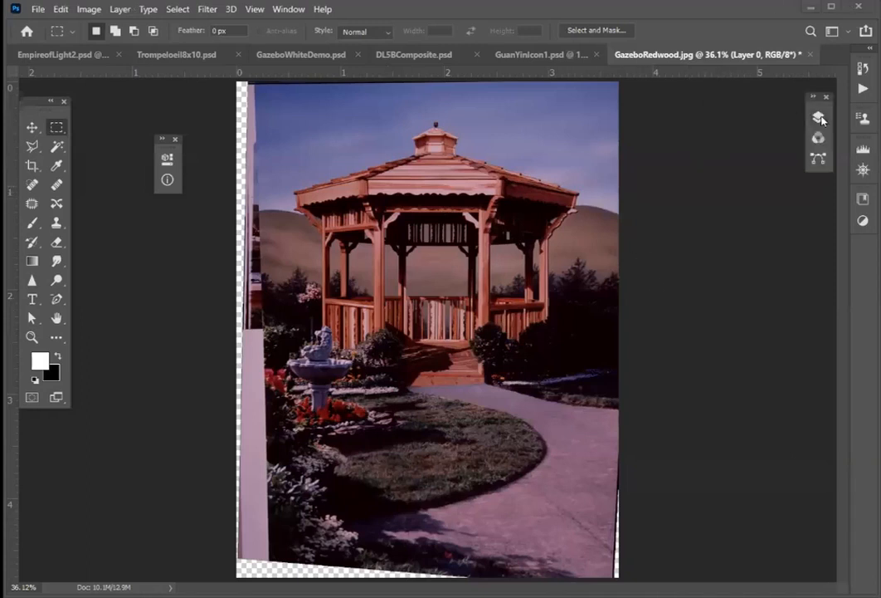
# Add a Curves adjustment layer above the gazebo photo's Layer 0.
pyautogui.click(820, 119)
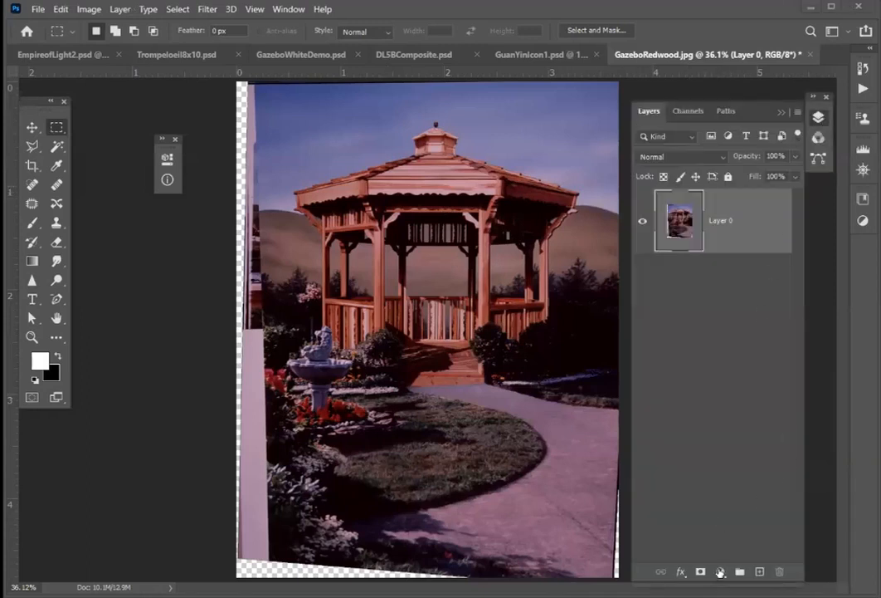
pyautogui.click(721, 572)
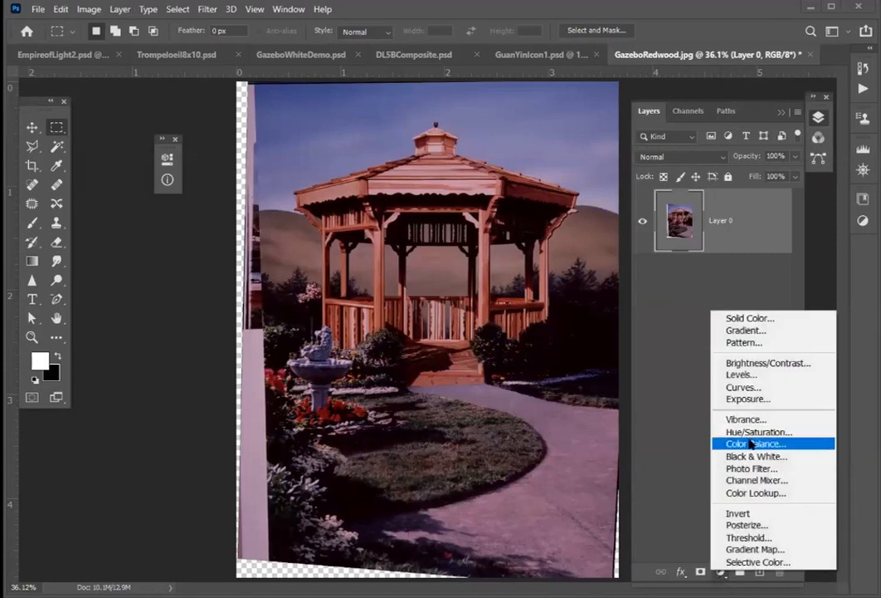
pyautogui.click(744, 386)
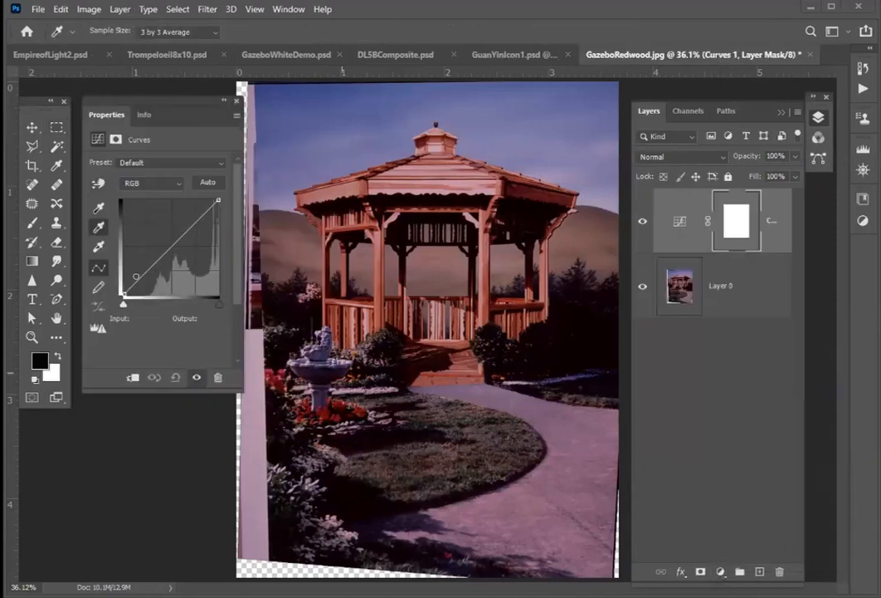
# Sample the Curves gray point on the stone fountain and the white point on the pale strip along the photo's left edge.
pyautogui.click(319, 352)
pyautogui.click(98, 246)
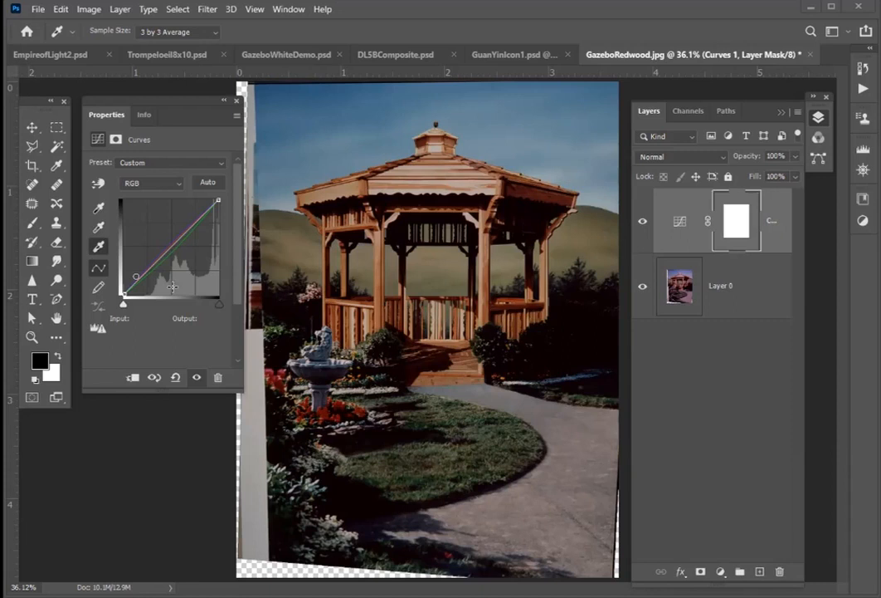
pyautogui.click(251, 444)
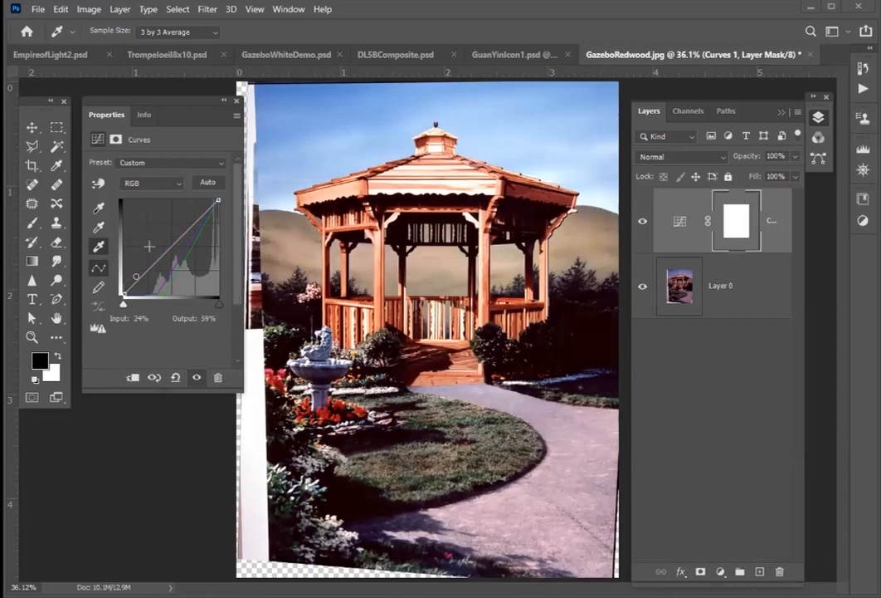
# Fine-tune the gazebo photo's RGB curve with points in the darker midtones, midtones and highlights, and collapse the Curves settings.
pyautogui.moveTo(157, 261); pyautogui.dragTo(159, 272)
pyautogui.moveTo(208, 210); pyautogui.dragTo(187, 239)
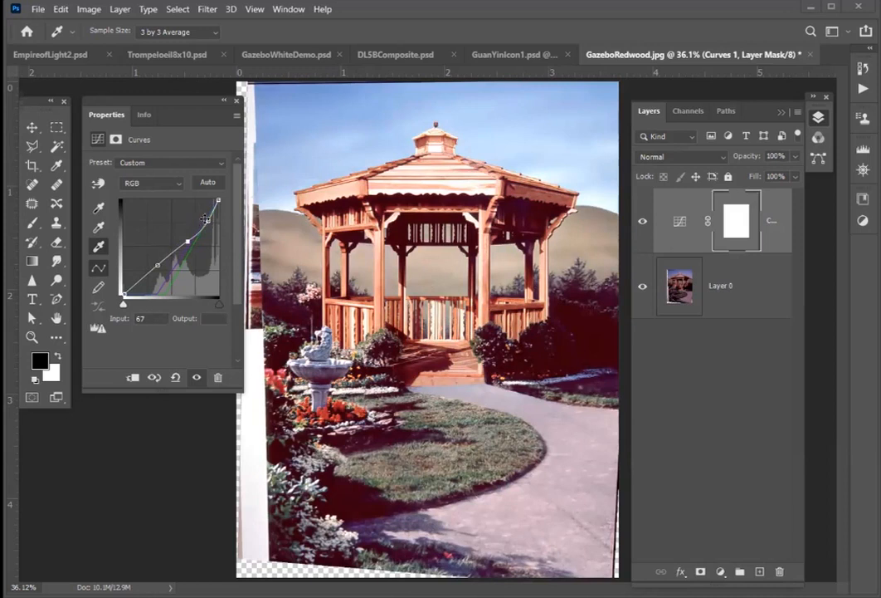
pyautogui.moveTo(207, 218); pyautogui.dragTo(153, 261)
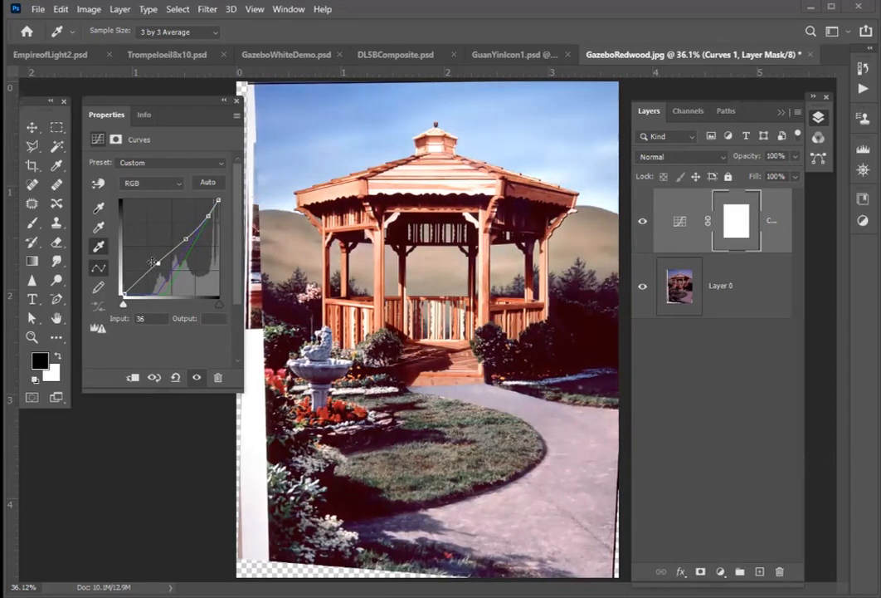
pyautogui.click(135, 282)
pyautogui.doubleClick(681, 217)
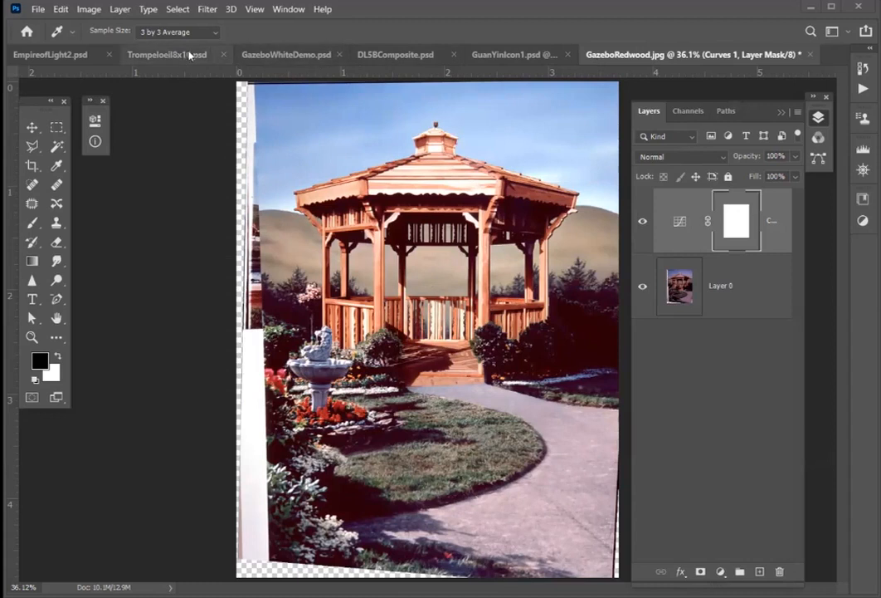
# Switch to GazeboWhiteDemo.psd, select the sky's Layer 1, and toggle the masked Layer 0 off and on to compare.
pyautogui.click(286, 55)
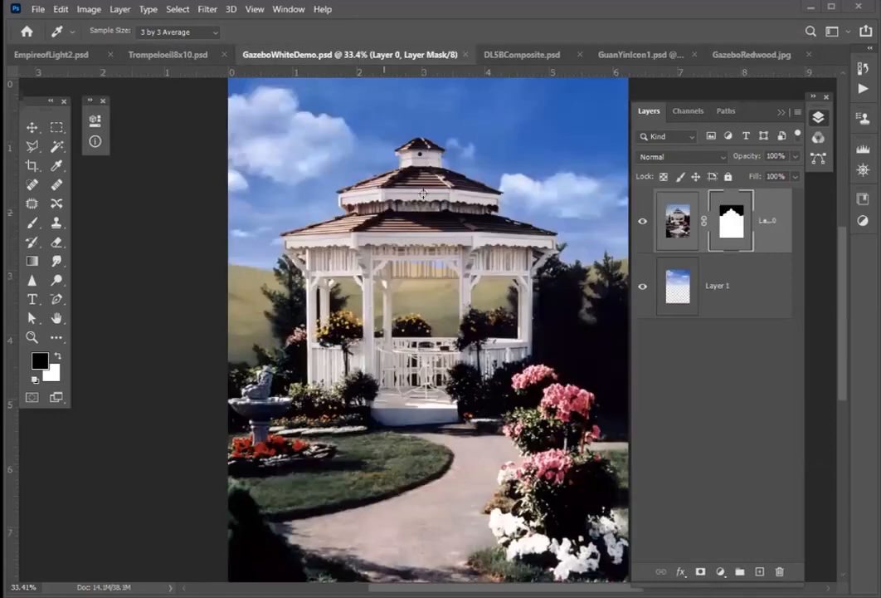
pyautogui.click(680, 285)
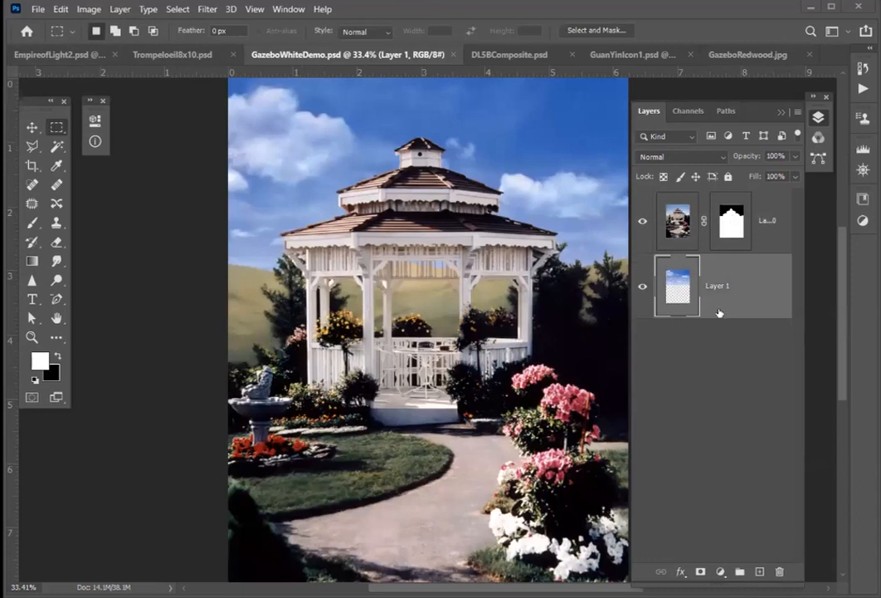
pyautogui.click(641, 220)
pyautogui.click(641, 221)
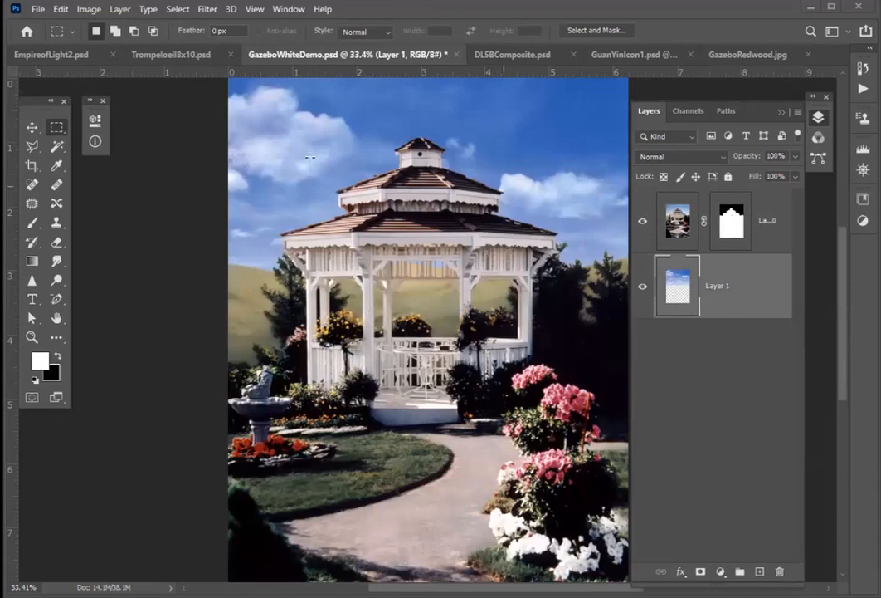
# Switch to EmpireofLight2.psd and hide every layer above the Sky layer.
pyautogui.click(52, 54)
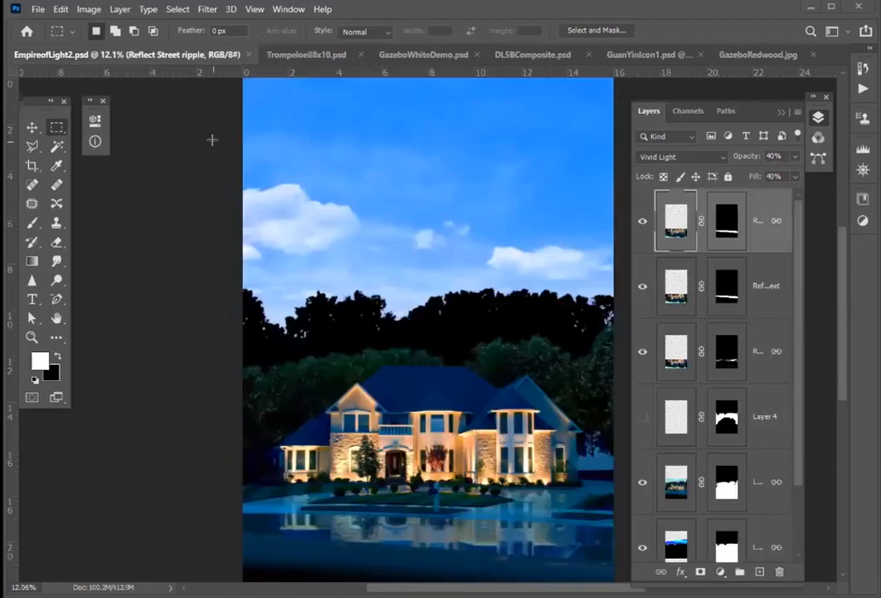
pyautogui.hotkey('ctrl', '-')
pyautogui.moveTo(640, 216); pyautogui.dragTo(648, 465)
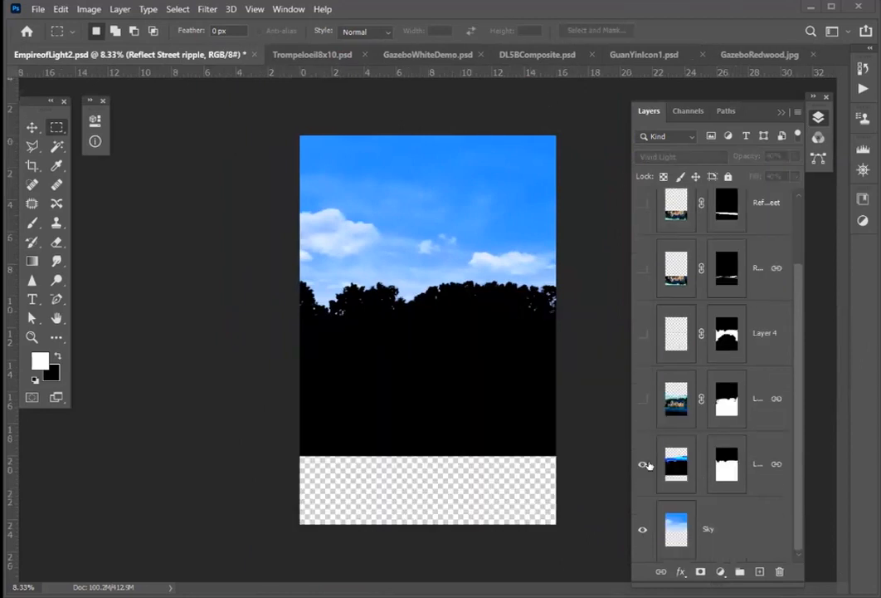
pyautogui.click(645, 464)
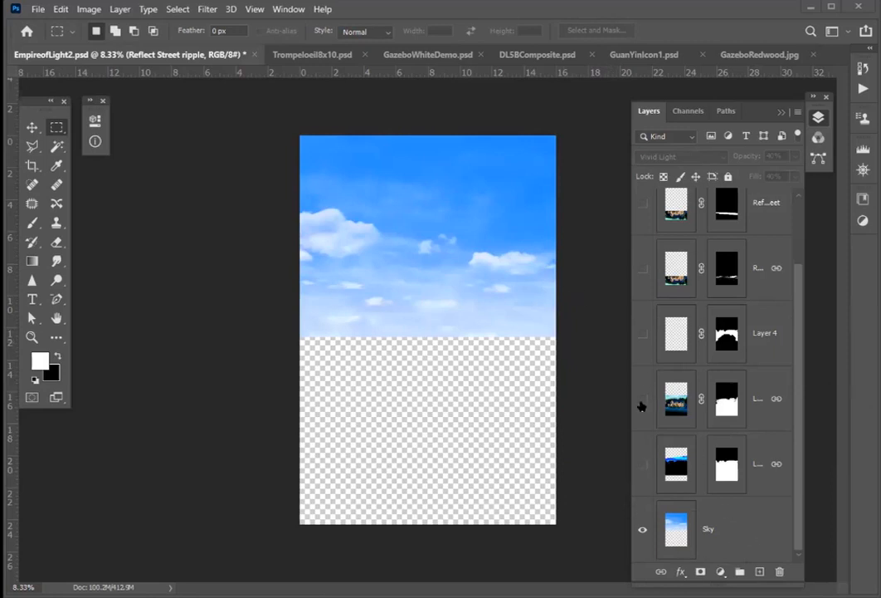
# Show the house layer, toggle its mask off and on to examine the masked area, and show the black tree layer.
pyautogui.click(643, 400)
pyautogui.keyDown('shift'); pyautogui.click(727, 398); pyautogui.keyUp('shift')
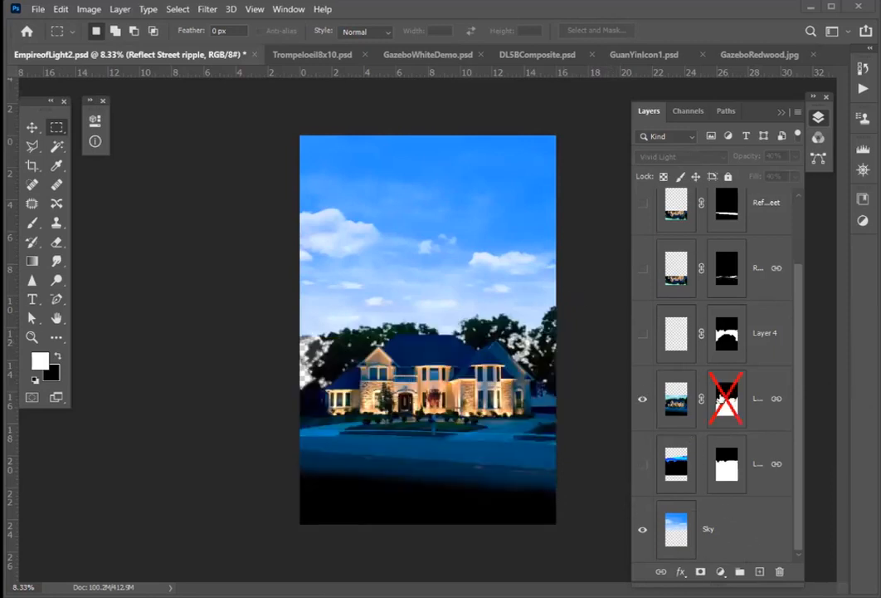
pyautogui.keyDown('shift'); pyautogui.click(726, 398); pyautogui.keyUp('shift')
pyautogui.keyDown('shift'); pyautogui.click(726, 398); pyautogui.keyUp('shift')
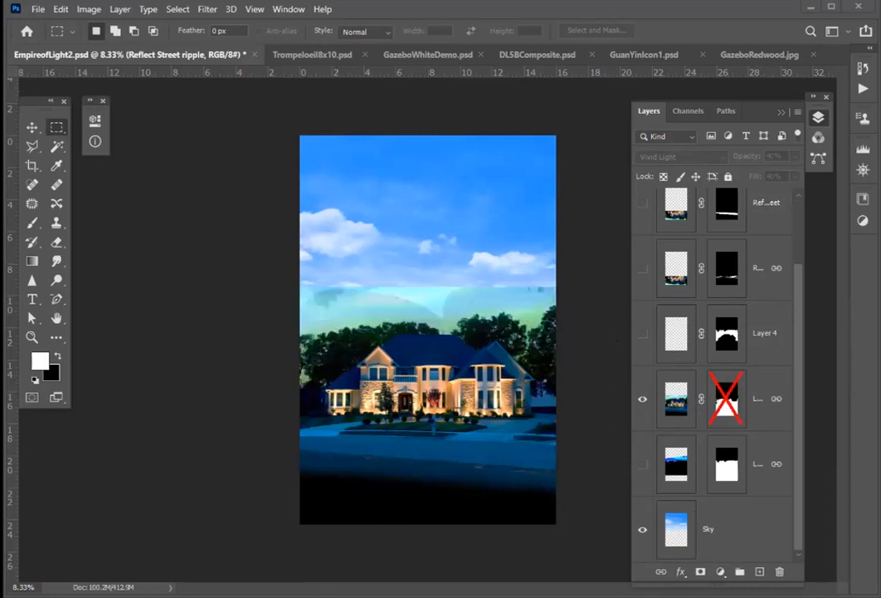
pyautogui.keyDown('shift'); pyautogui.click(727, 398); pyautogui.keyUp('shift')
pyautogui.click(642, 463)
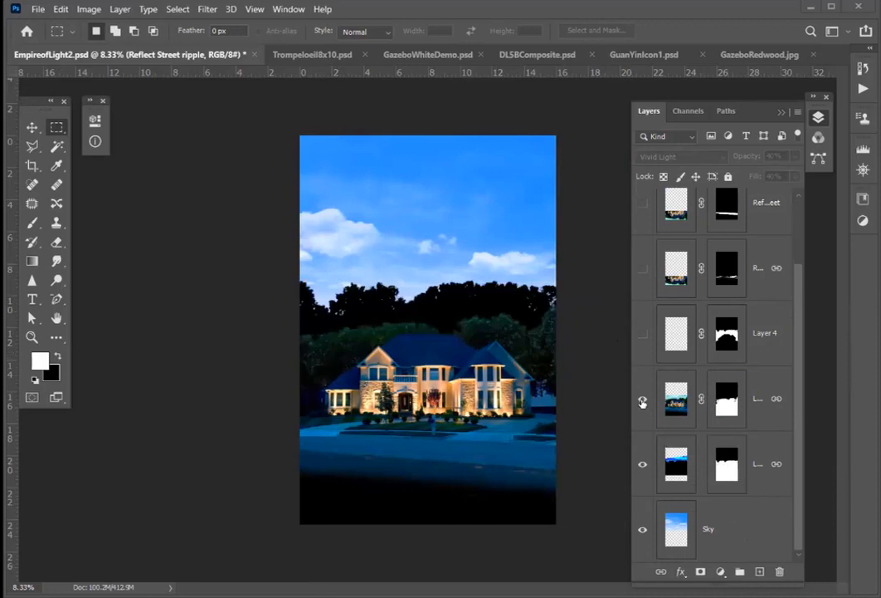
# Try flipping the linked layers horizontally with Free Transform, hiding the house layer first and showing it again after accepting.
pyautogui.click(642, 399)
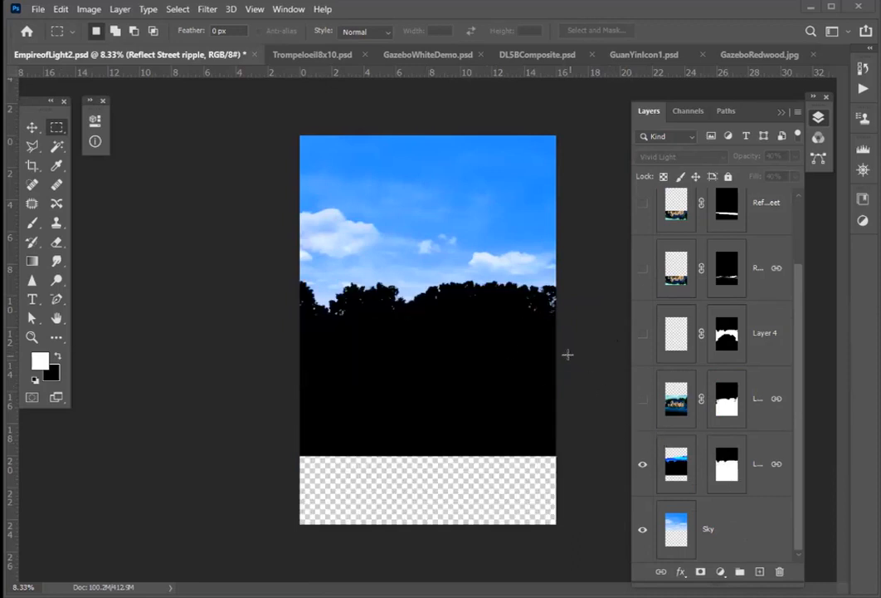
pyautogui.hotkey('ctrl', 't')
pyautogui.rightClick(453, 363)
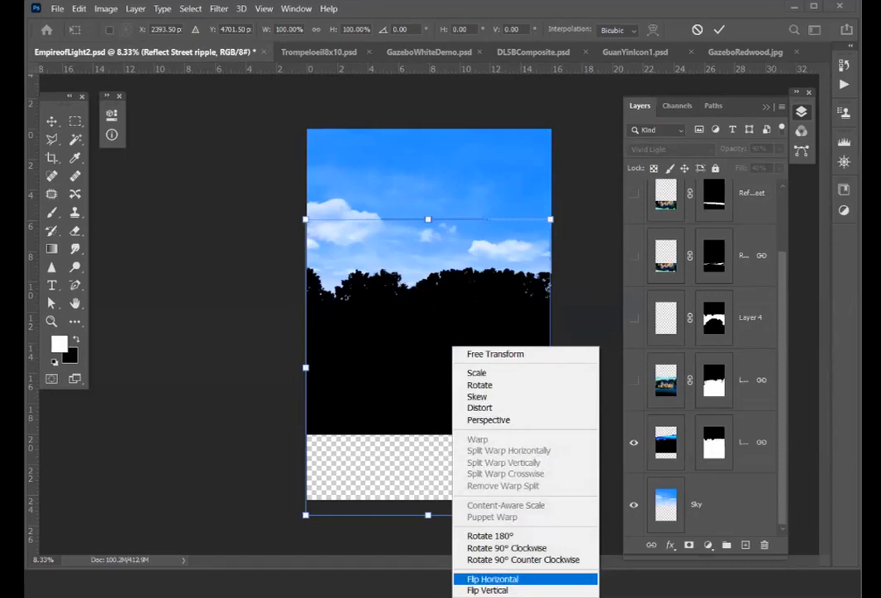
pyautogui.click(493, 579)
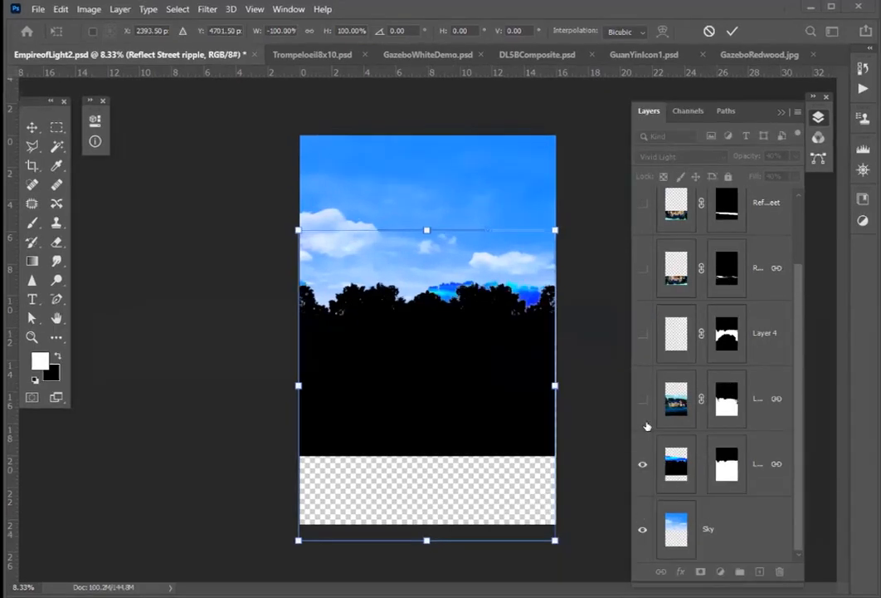
pyautogui.press('Return')
pyautogui.click(643, 398)
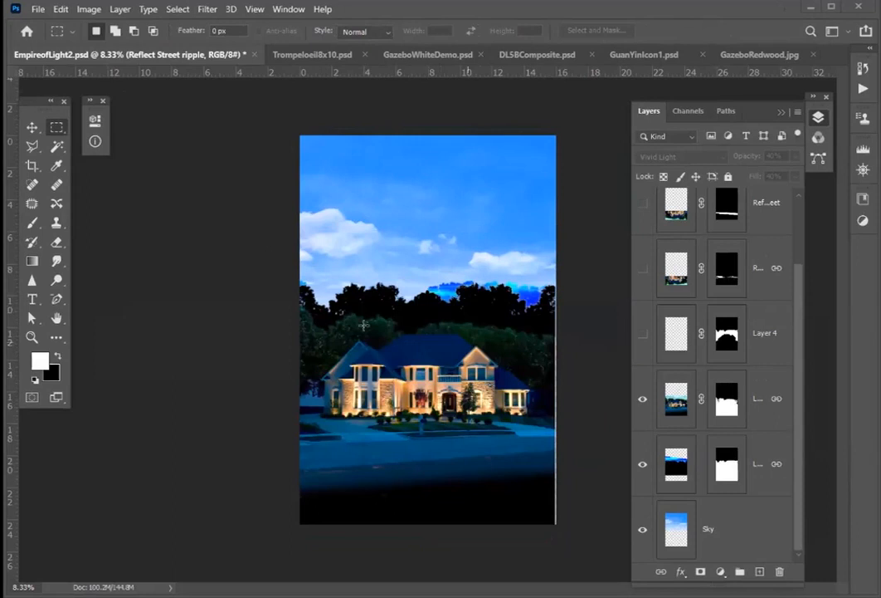
# Undo the horizontal flip of the linked layers and make Layer 4's mask active.
pyautogui.hotkey('ctrl', 'z')
pyautogui.hotkey('ctrl', 'z')
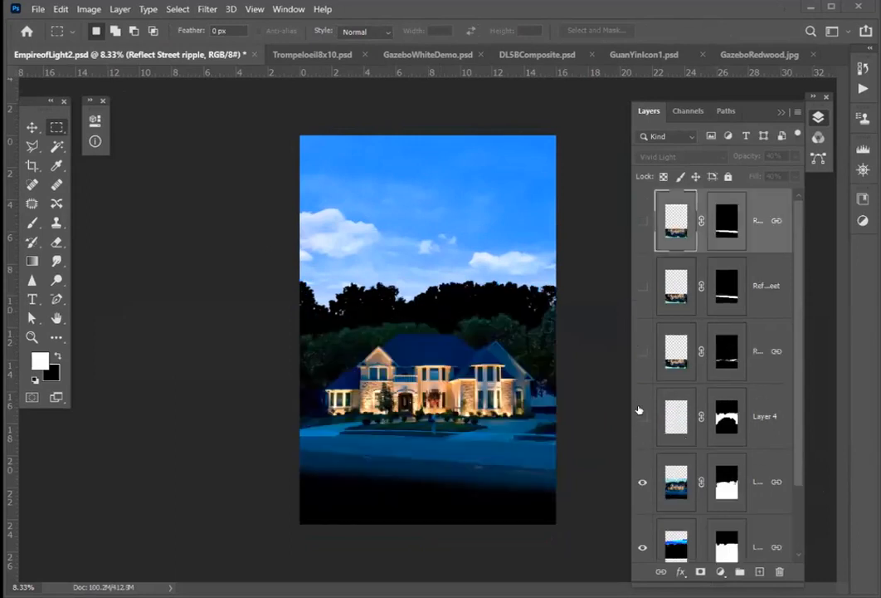
pyautogui.hotkey('ctrl', 'z')
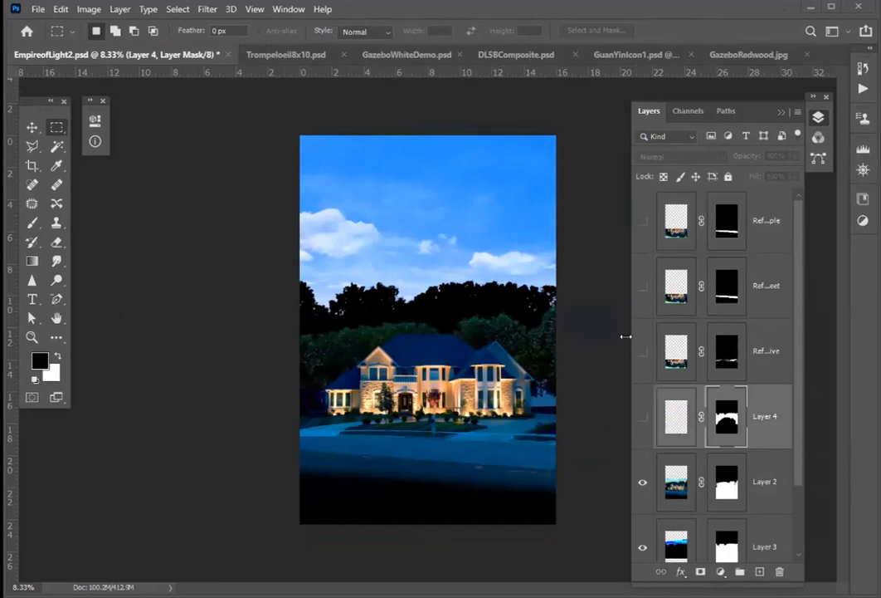
# Show the three reflection layers above Layer 4 and select the Reflect Street ripple layer.
pyautogui.click(642, 352)
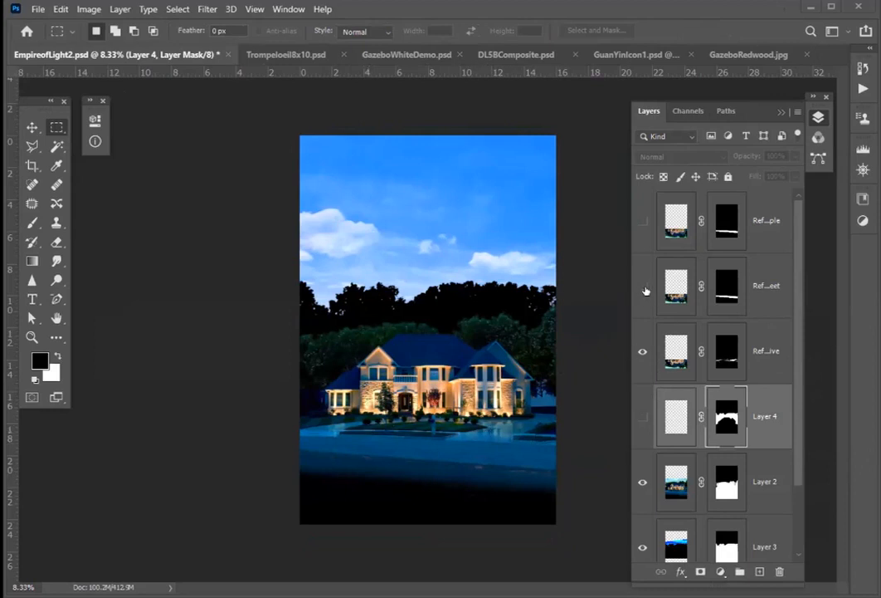
pyautogui.click(642, 286)
pyautogui.click(642, 220)
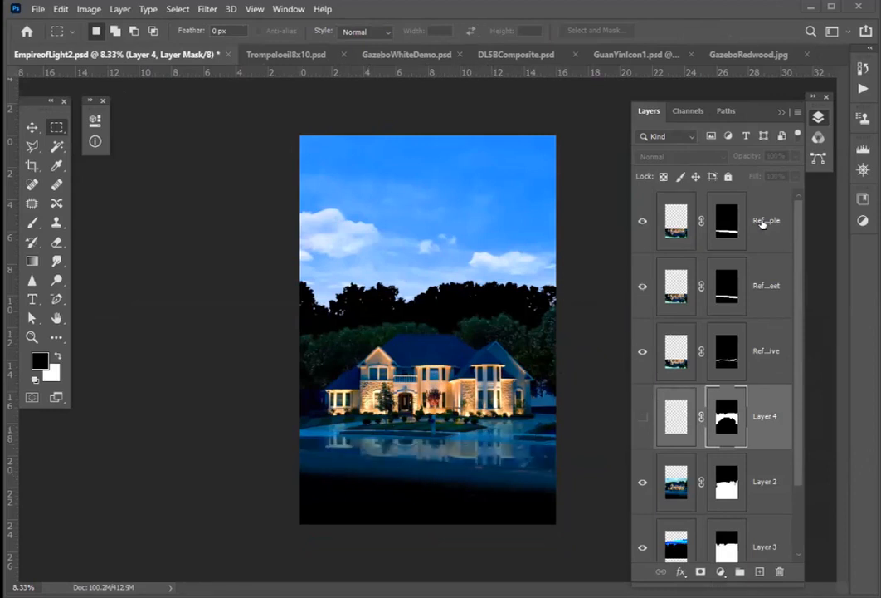
pyautogui.click(759, 223)
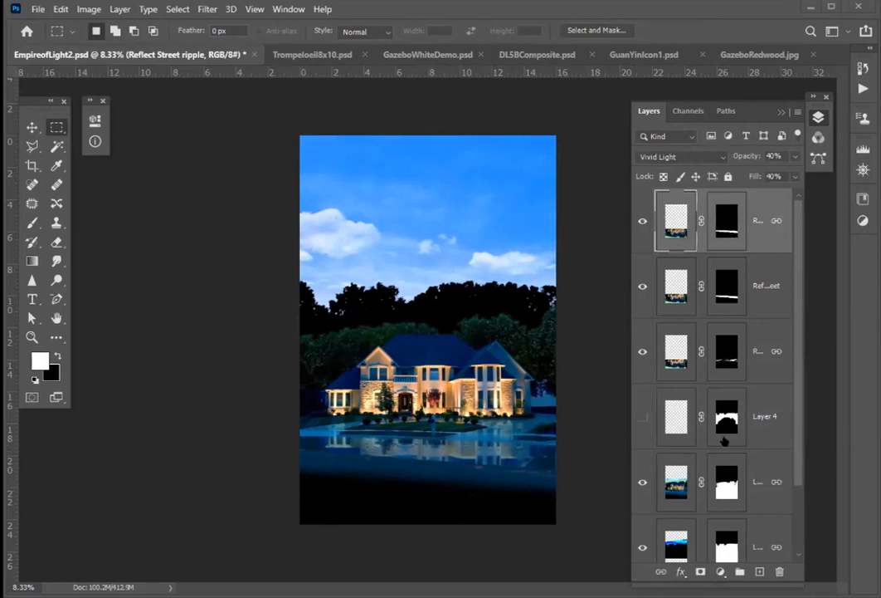
# Toggle the house layer to examine it, and marquee-select the full-width street area at the image's base, about 16 × 5 in.
pyautogui.scroll(-1, 805, 435)
pyautogui.scroll(-1, 805, 434)
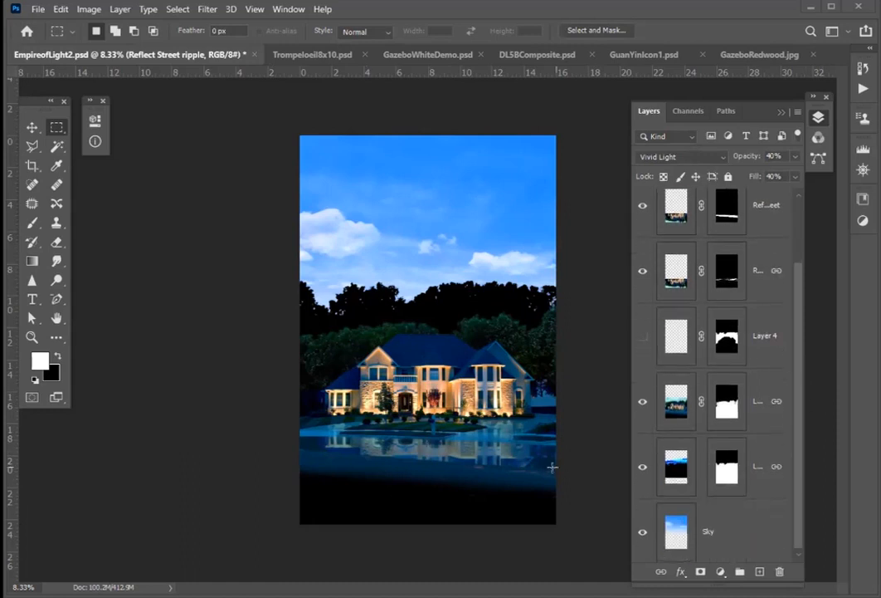
pyautogui.click(643, 401)
pyautogui.click(644, 402)
pyautogui.moveTo(301, 445); pyautogui.dragTo(556, 506)
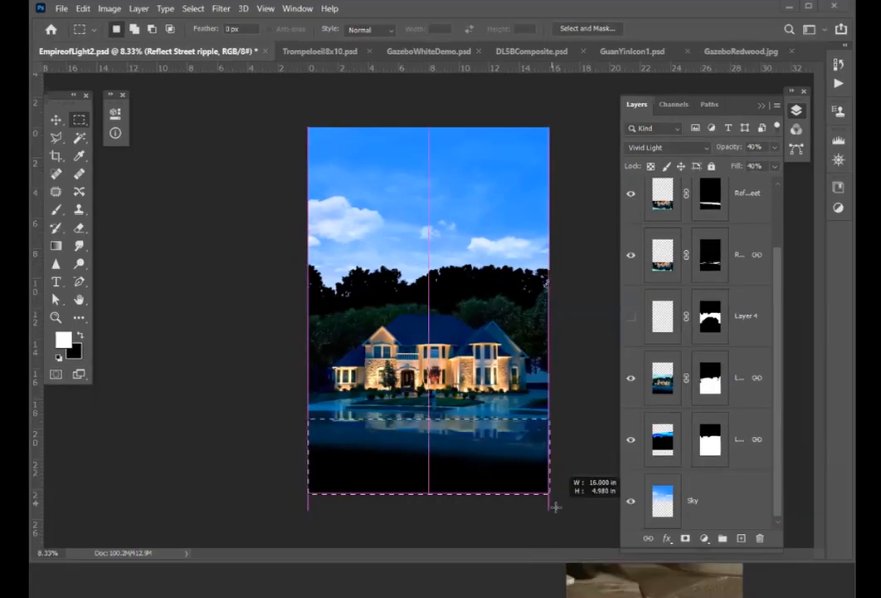
pyautogui.moveTo(304, 413); pyautogui.dragTo(557, 503)
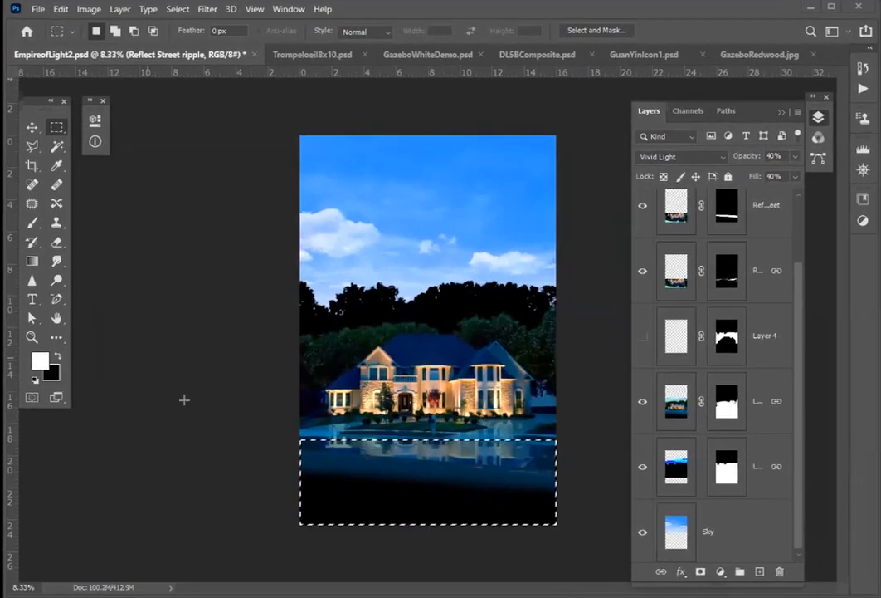
# Close EmpireofLight2.psd and toggle Layer 0's visibility in GazeboWhiteDemo.psd to compare the sky.
pyautogui.click(501, 190)
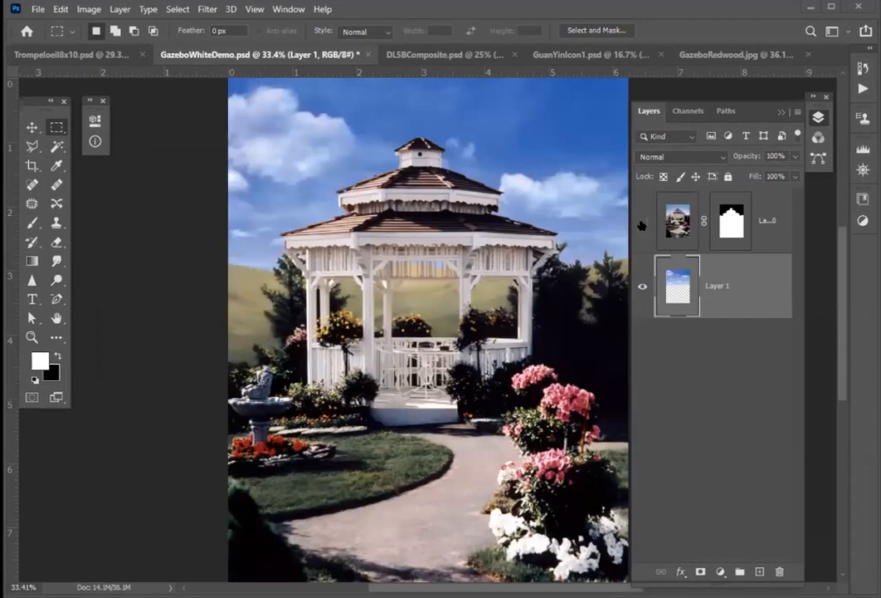
pyautogui.click(642, 222)
pyautogui.click(642, 221)
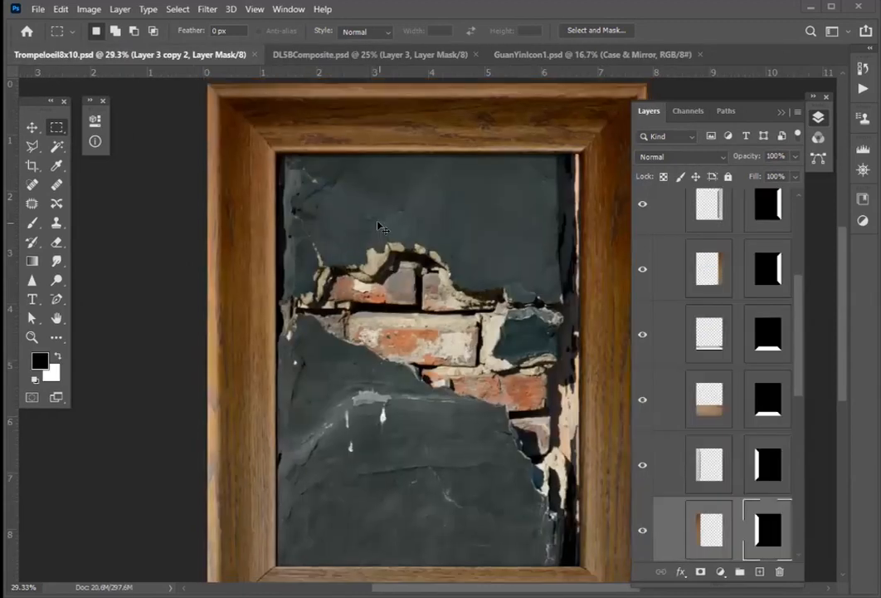
# In Trompeloeil8x10.psd, leave only the Art group's Layer 1 visible, and show and select the masked brick layer above it.
pyautogui.hotkey('ctrl', '-')
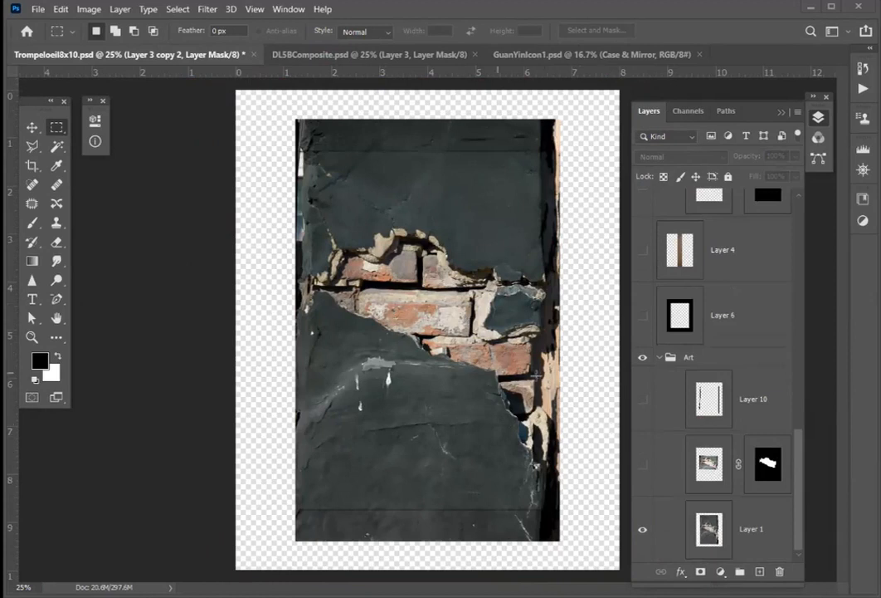
pyautogui.click(642, 464)
pyautogui.click(735, 463)
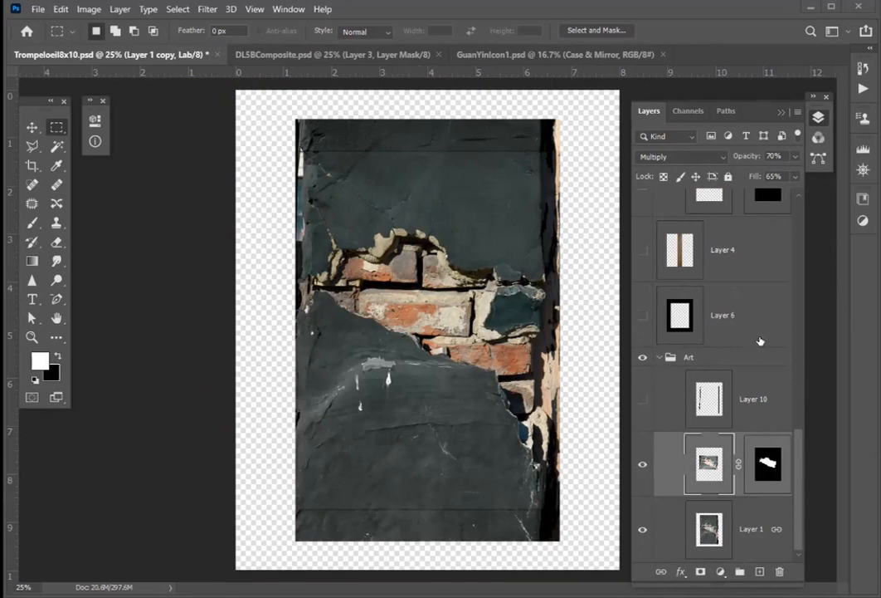
# Show the shadow strips of Layer 10, the black border of Layer 6 and the wood strip of Layer 4.
pyautogui.click(643, 399)
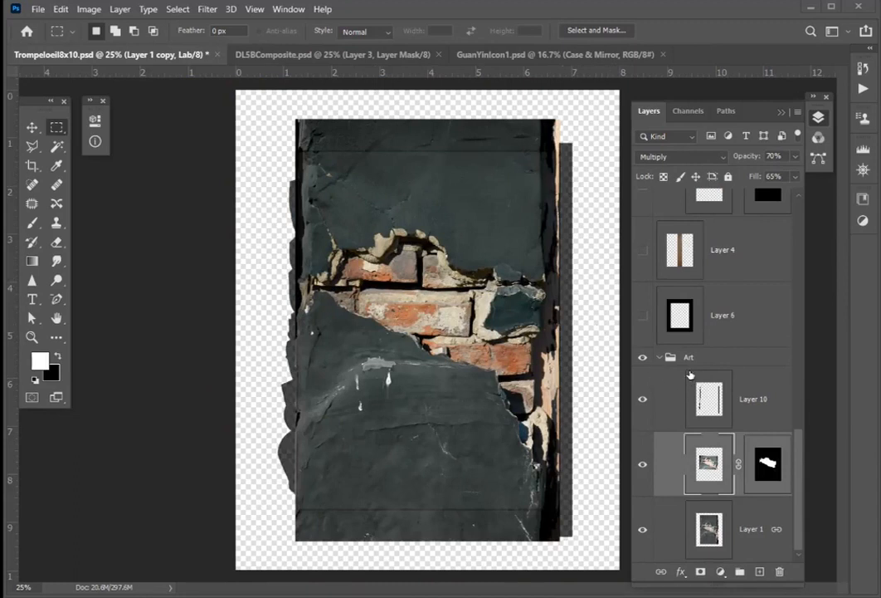
pyautogui.click(642, 315)
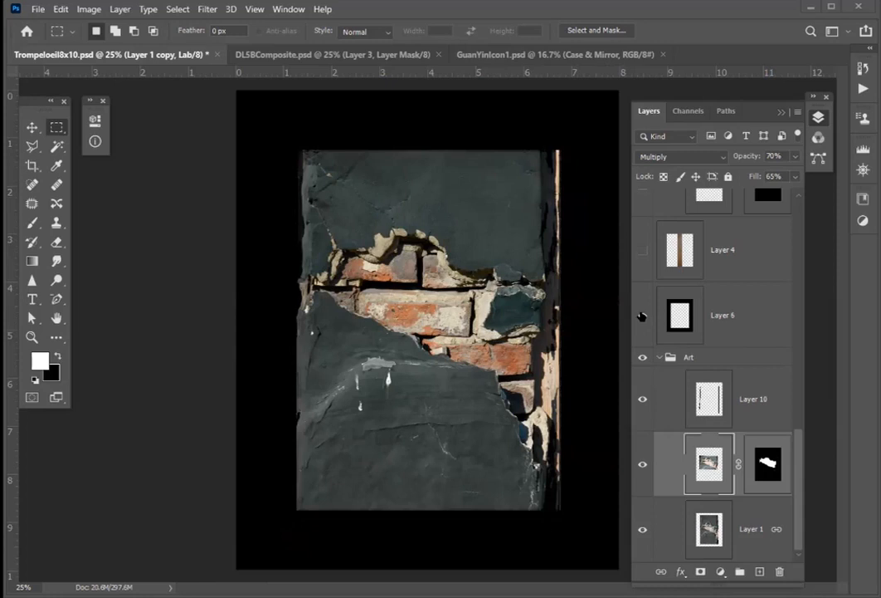
pyautogui.scroll(6, 707, 323)
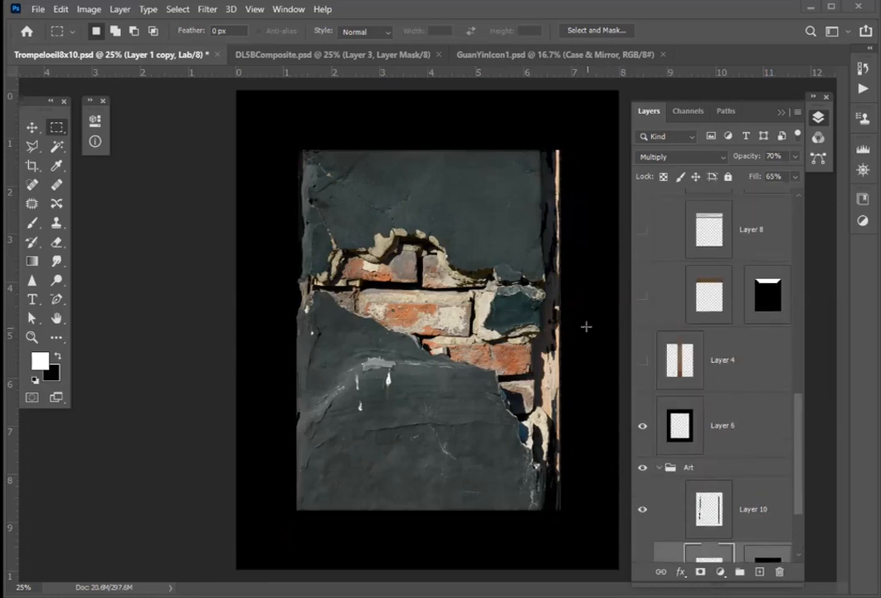
pyautogui.click(642, 360)
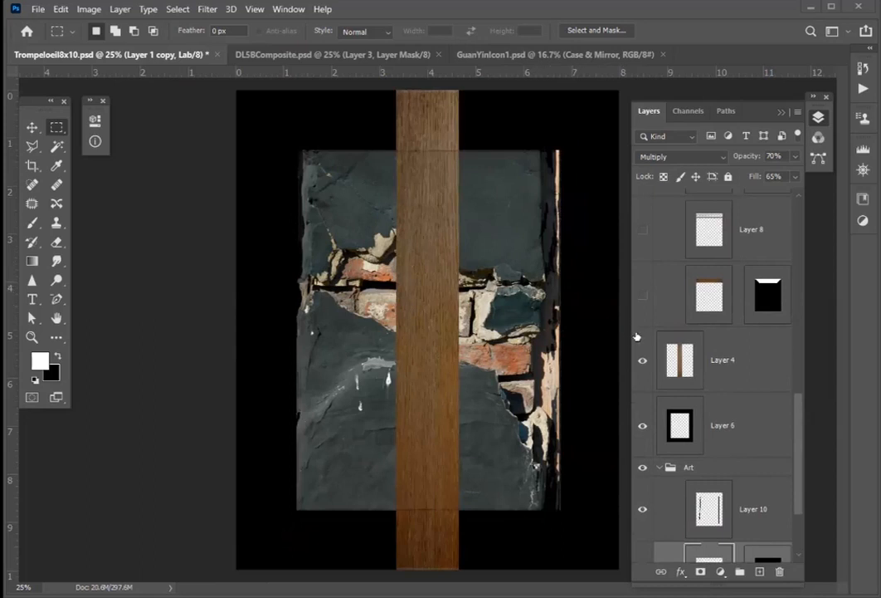
pyautogui.scroll(7, 695, 372)
pyautogui.scroll(-7, 713, 375)
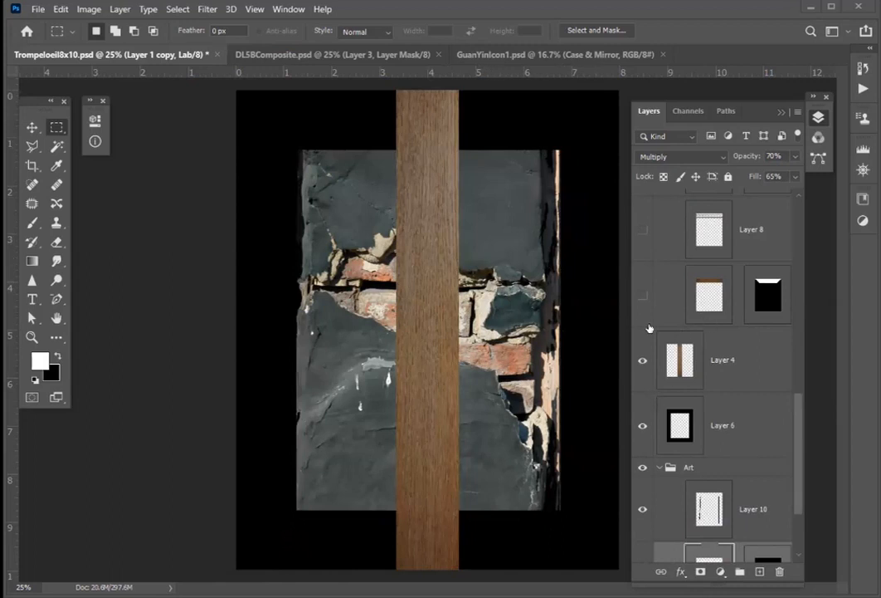
# Hide the vertical wood strip of Layer 4, and show and select the masked top frame piece above it.
pyautogui.click(642, 363)
pyautogui.click(642, 294)
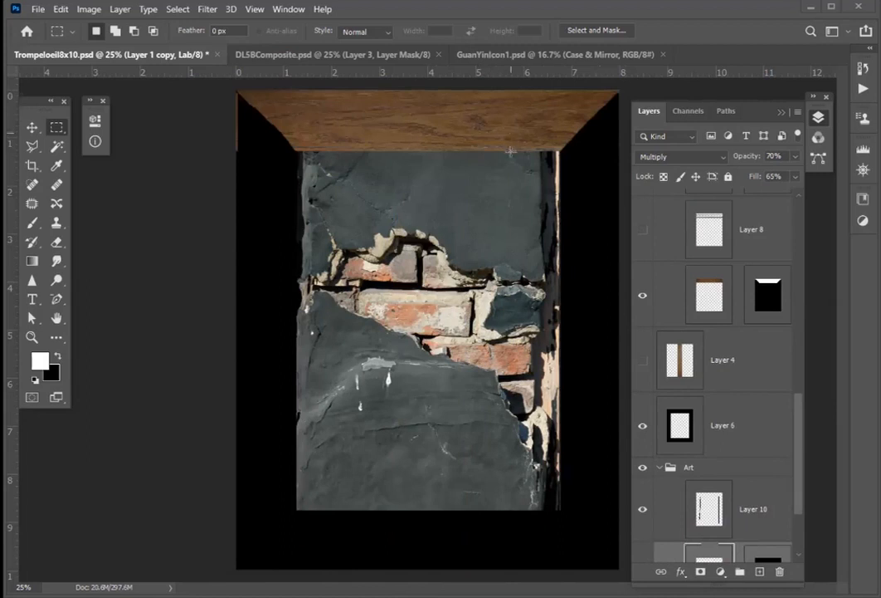
pyautogui.click(658, 296)
# Try stretching the top frame piece downward with Free Transform, and cancel the transform.
pyautogui.hotkey('ctrl', 't')
pyautogui.hotkey('ctrl', '-')
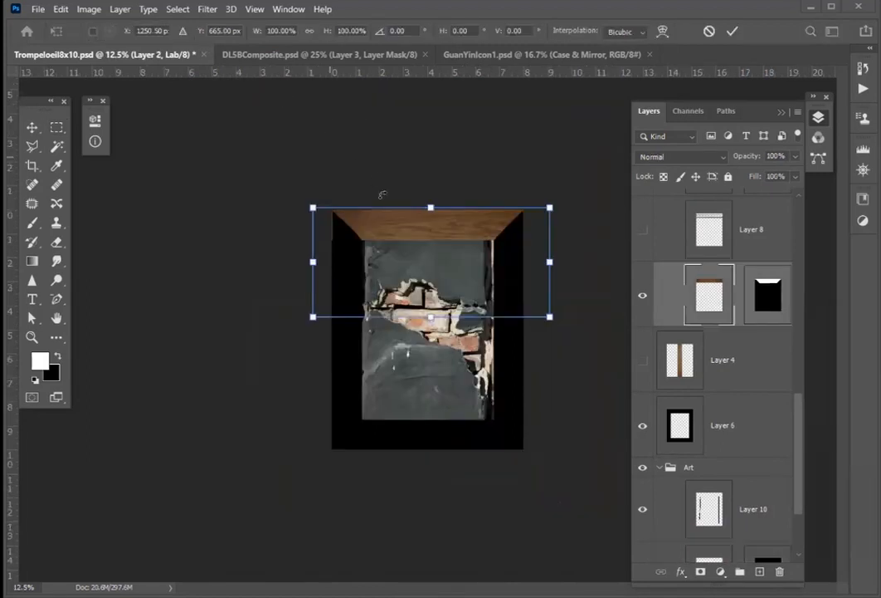
pyautogui.moveTo(431, 317); pyautogui.dragTo(431, 338)
pyautogui.hotkey('ctrl', 'z')
pyautogui.press('Escape')
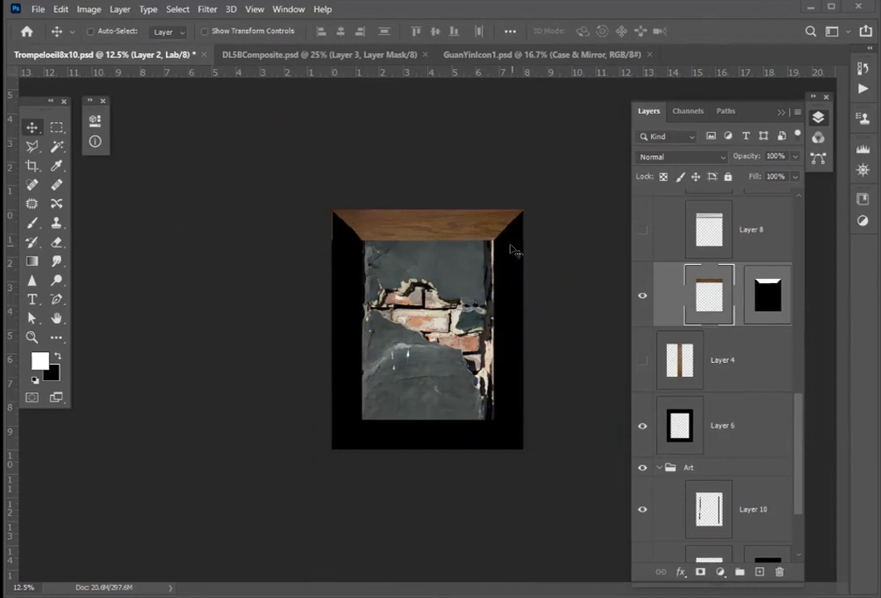
# Show and select Layer 8, the soft-light shading over the top frame piece.
pyautogui.click(642, 229)
pyautogui.click(741, 247)
pyautogui.scroll(1, 705, 282)
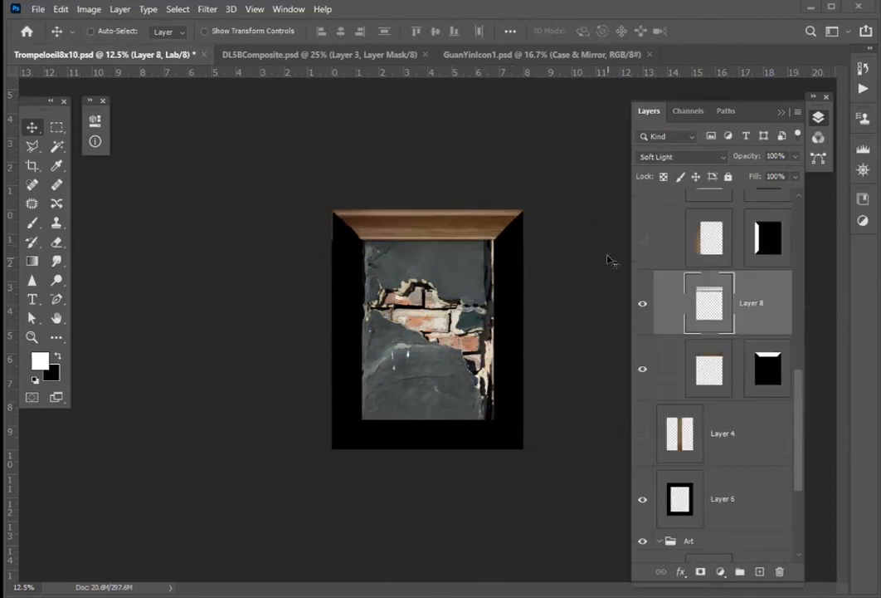
# Set Layer 8's blend mode to Normal to examine its gray shading, and undo the change.
pyautogui.hotkey('shift', 'alt', 'n')
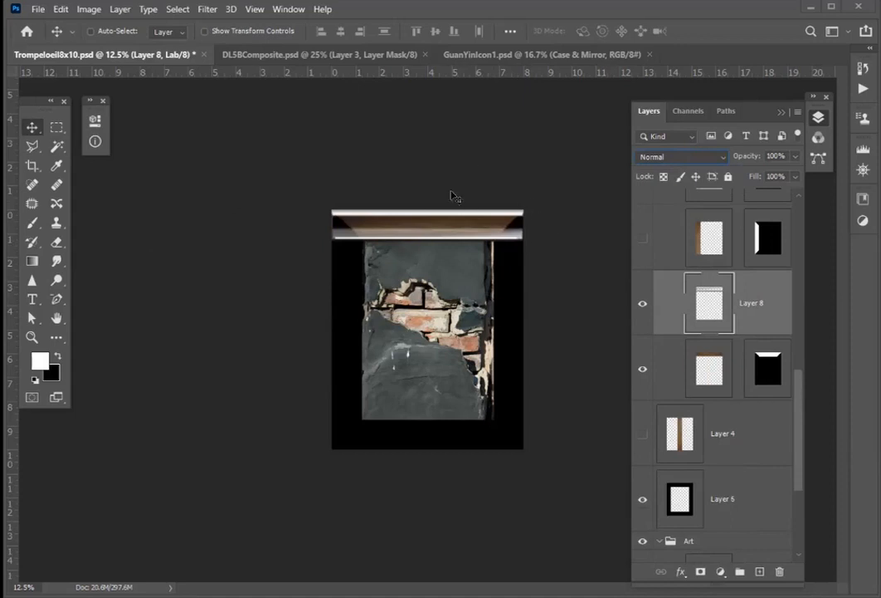
pyautogui.click(643, 236)
pyautogui.hotkey('ctrl', 'z')
pyautogui.hotkey('ctrl', 'z')
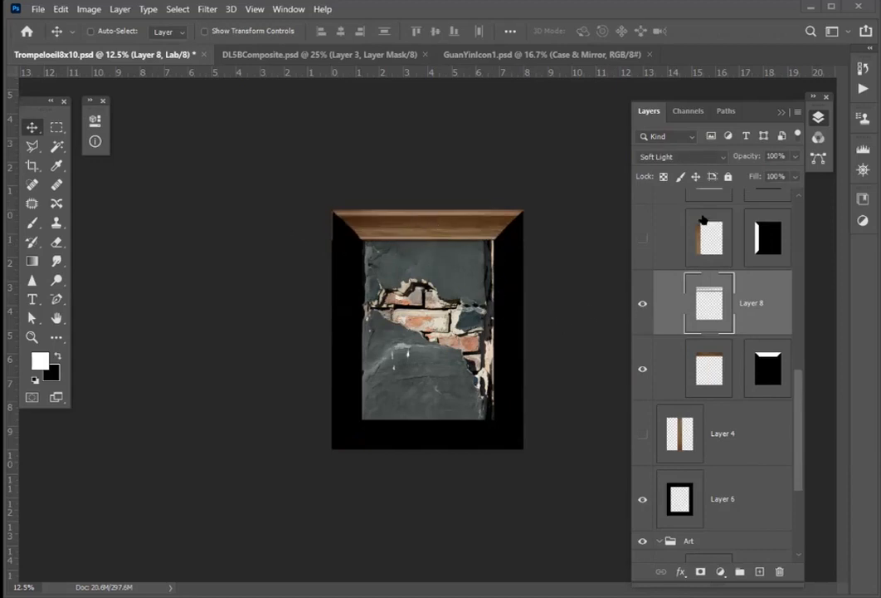
# Show the masked wood layer of the frame's left side and the shading layer above it.
pyautogui.scroll(1, 656, 278)
pyautogui.click(643, 254)
pyautogui.scroll(3, 655, 263)
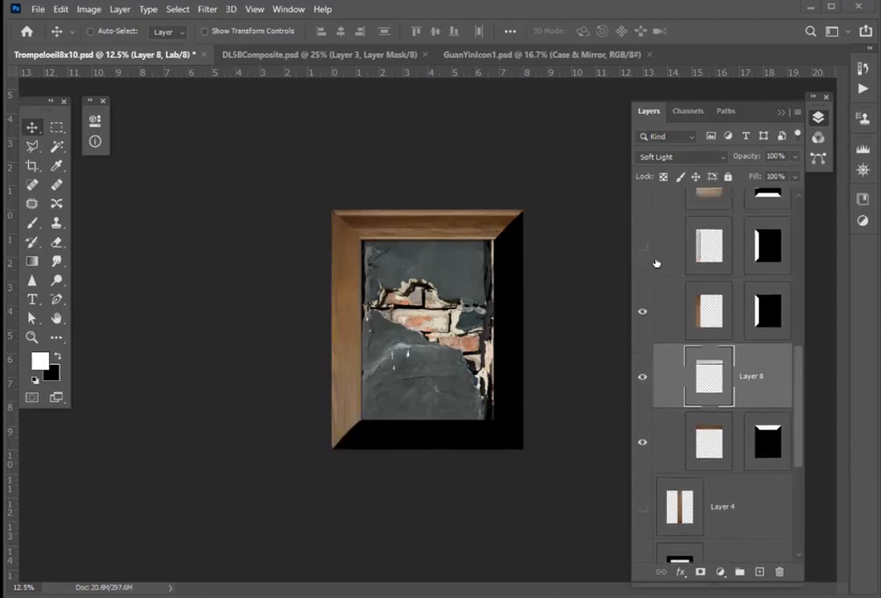
pyautogui.scroll(1, 655, 264)
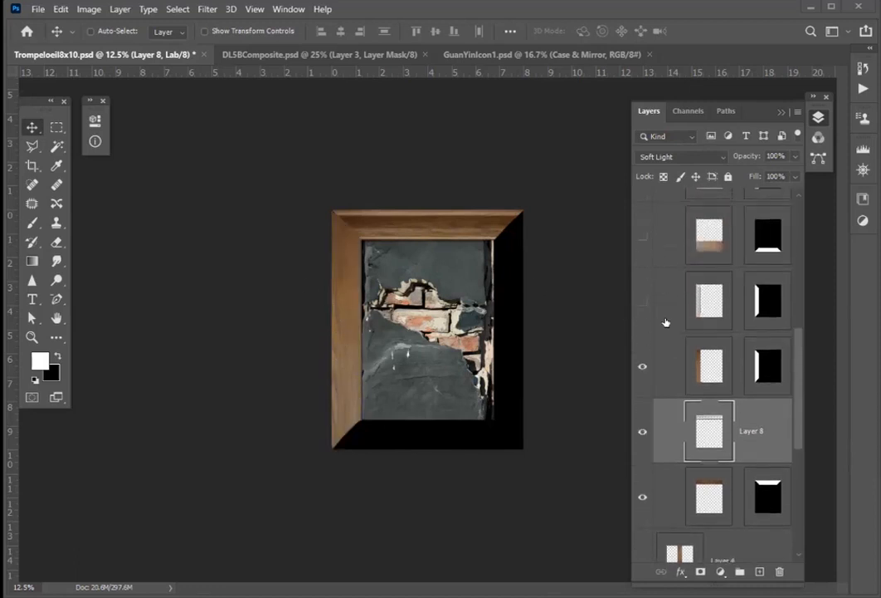
pyautogui.click(643, 301)
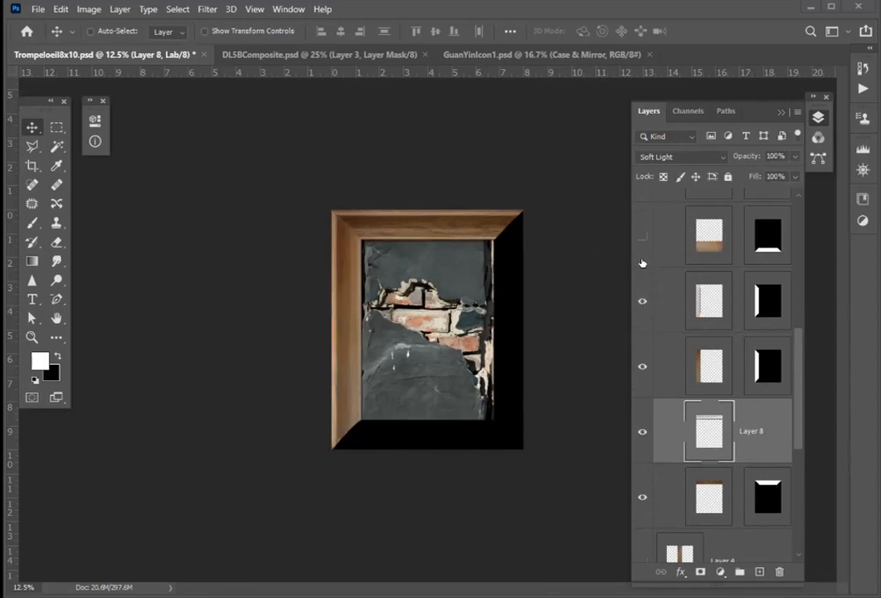
# Show the wood and shading layers of the frame's bottom and right sides.
pyautogui.scroll(2, 643, 257)
pyautogui.click(641, 283)
pyautogui.scroll(2, 655, 295)
pyautogui.click(643, 244)
pyautogui.scroll(4, 640, 267)
pyautogui.click(643, 271)
pyautogui.scroll(4, 644, 276)
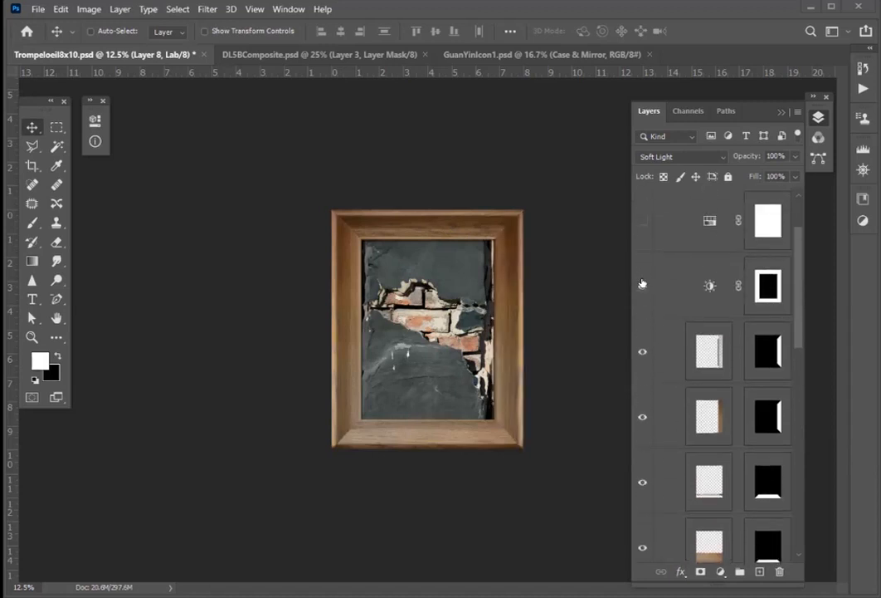
# Show the Frame group's Brightness/Contrast, Hue/Saturation and Curves adjustment layers.
pyautogui.click(641, 283)
pyautogui.scroll(2, 646, 288)
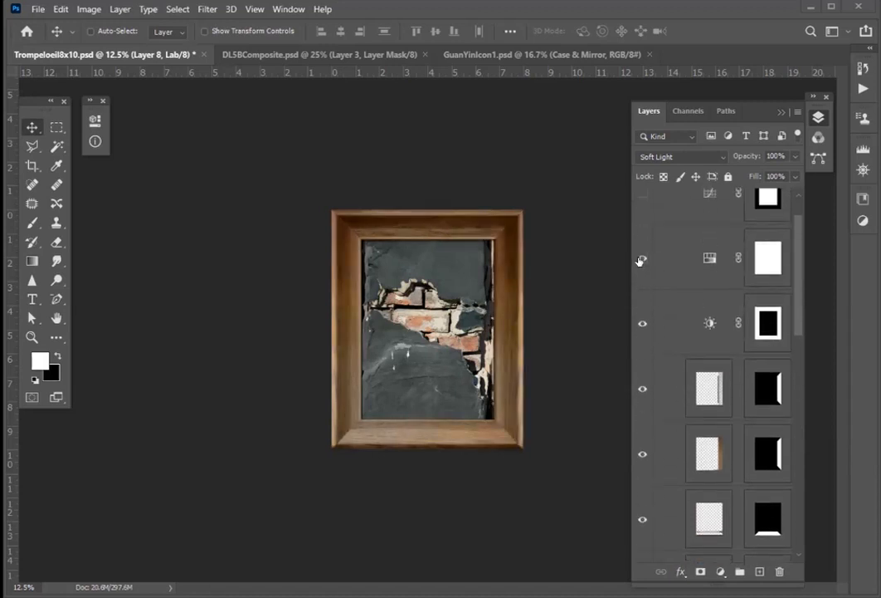
pyautogui.click(641, 259)
pyautogui.scroll(2, 642, 265)
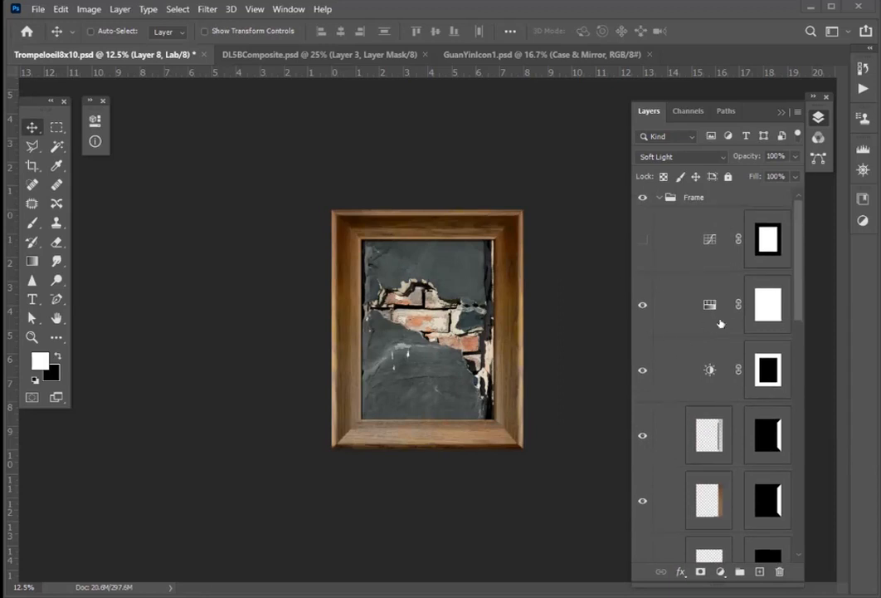
pyautogui.click(644, 242)
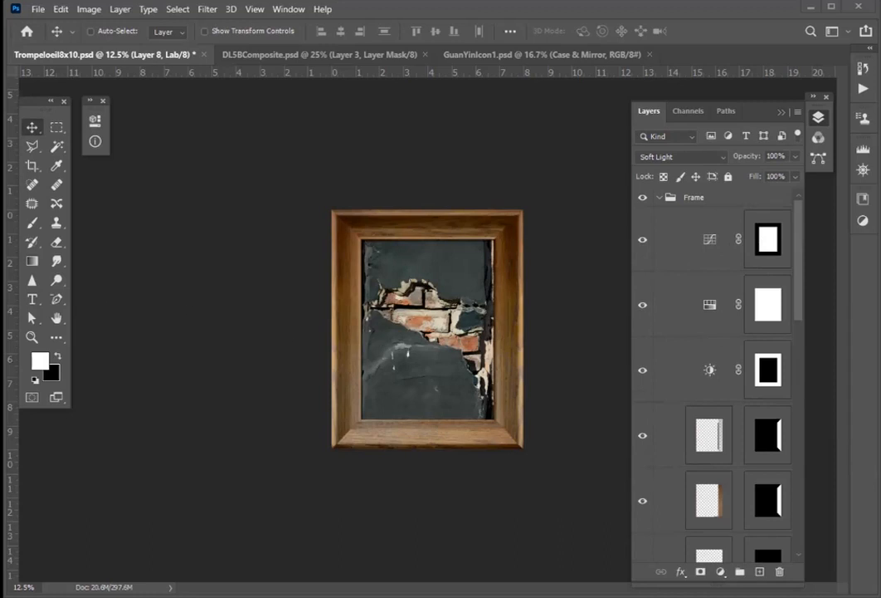
# Examine the mitred joints at the frame's upper-left and lower-left corners up close, and fit the image back in view.
pyautogui.click(32, 337)
pyautogui.moveTo(329, 203); pyautogui.dragTo(263, 255)
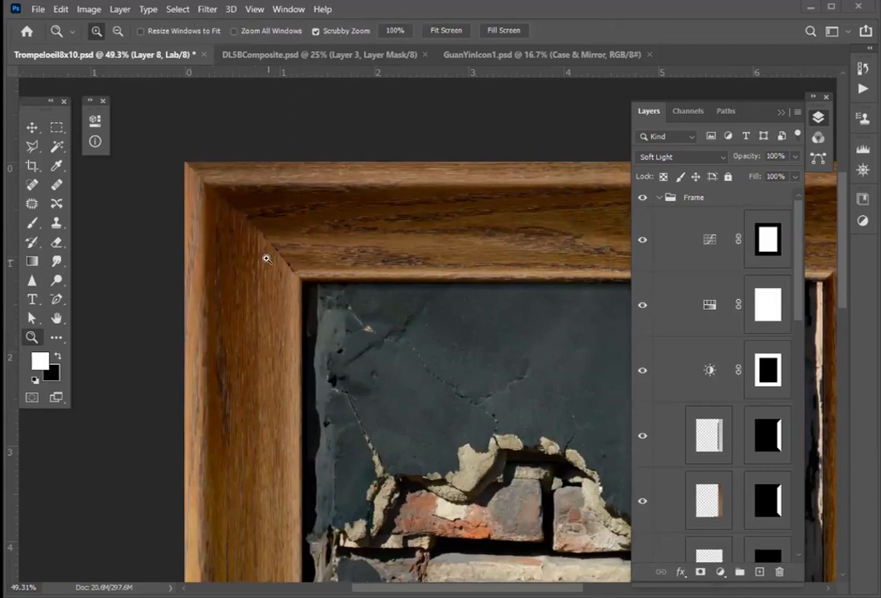
pyautogui.moveTo(226, 200); pyautogui.dragTo(284, 263)
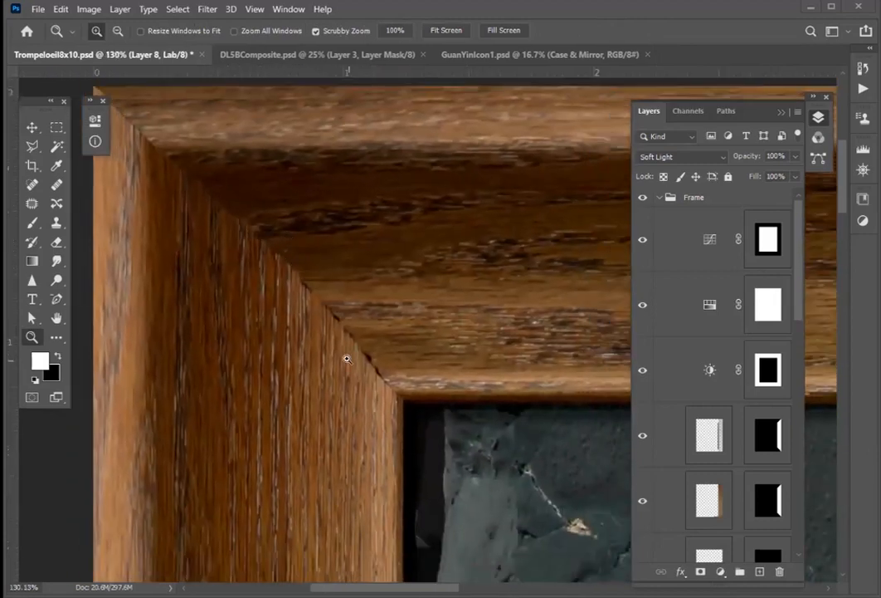
pyautogui.hotkey('ctrl', '0')
pyautogui.moveTo(248, 484); pyautogui.dragTo(273, 530)
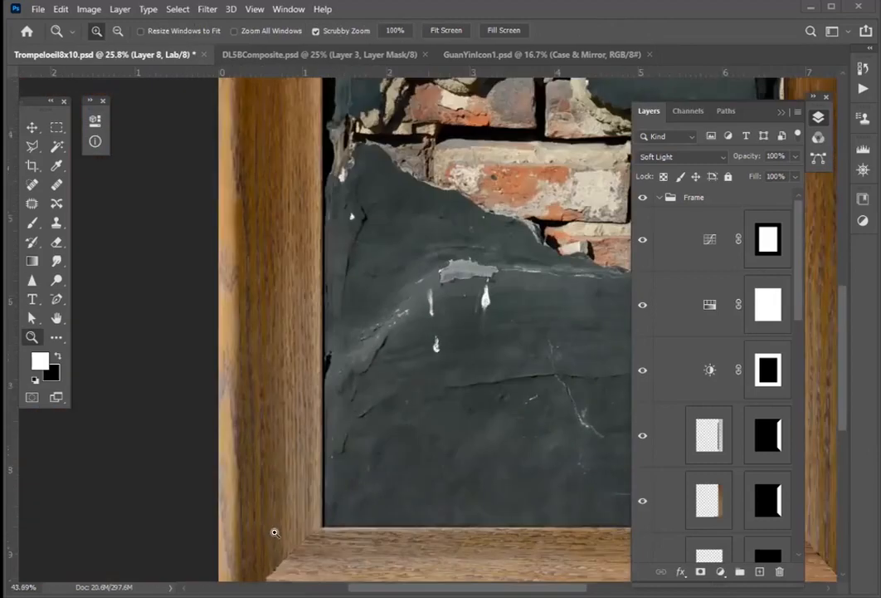
pyautogui.moveTo(297, 468); pyautogui.dragTo(327, 266)
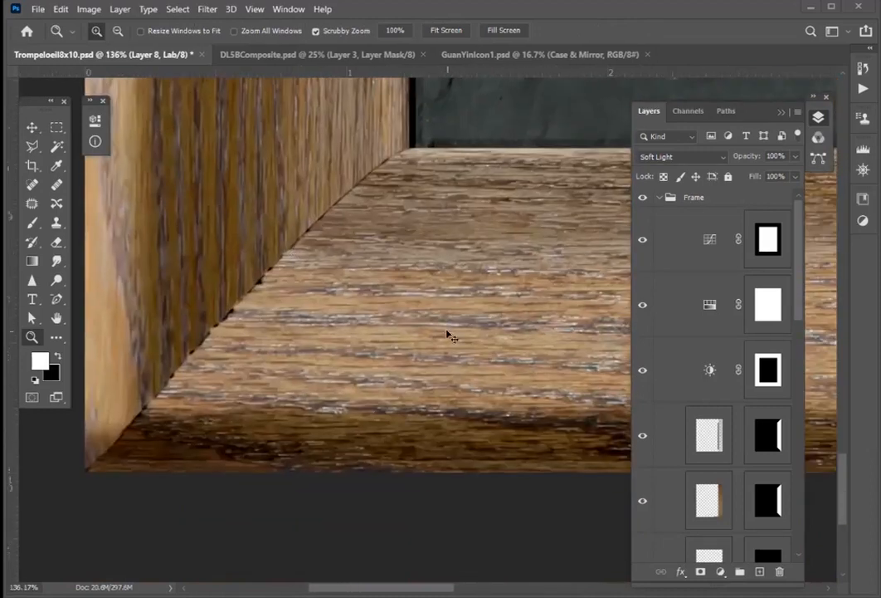
pyautogui.hotkey('ctrl', '0')
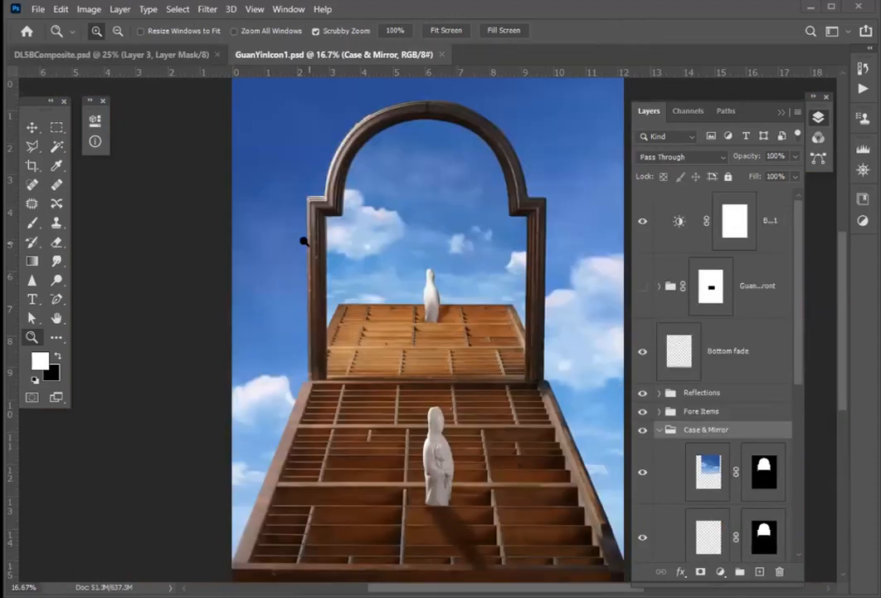
# Close GuanYinIcon1.psd and examine DL5BComposite.psd's lower layers, expanding and collapsing the gazebo's masked Group 1.
pyautogui.scroll(-4, 304, 251)
pyautogui.scroll(3, 304, 251)
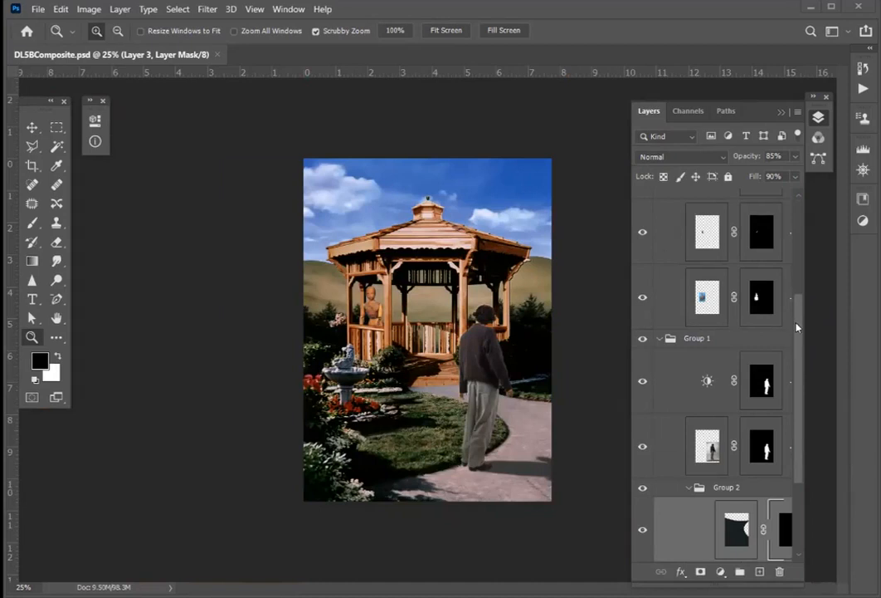
pyautogui.moveTo(796, 327); pyautogui.dragTo(799, 404)
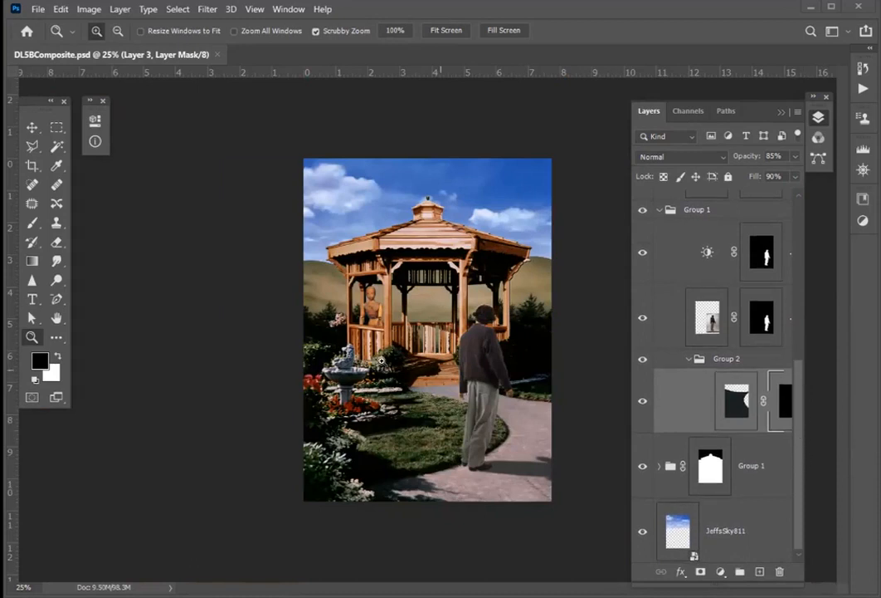
pyautogui.click(658, 465)
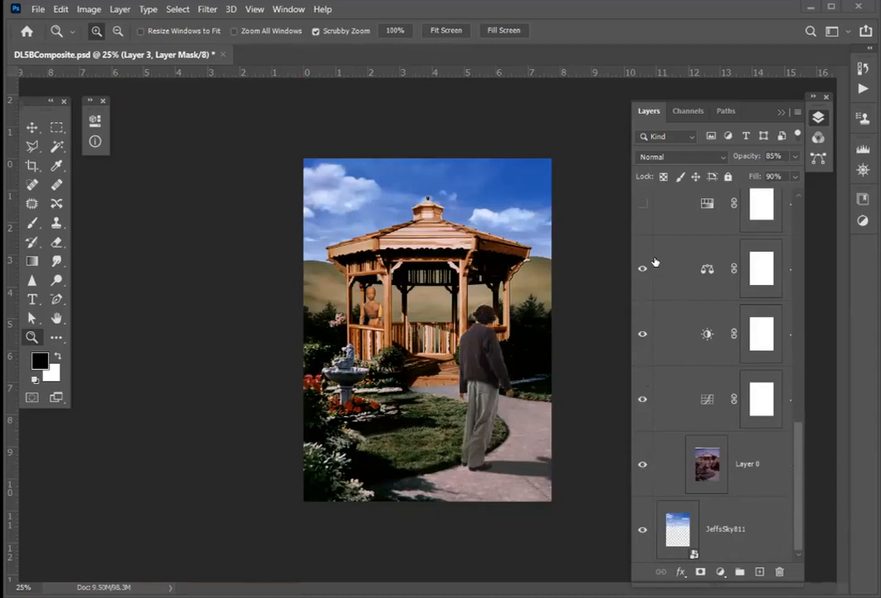
pyautogui.scroll(2, 660, 319)
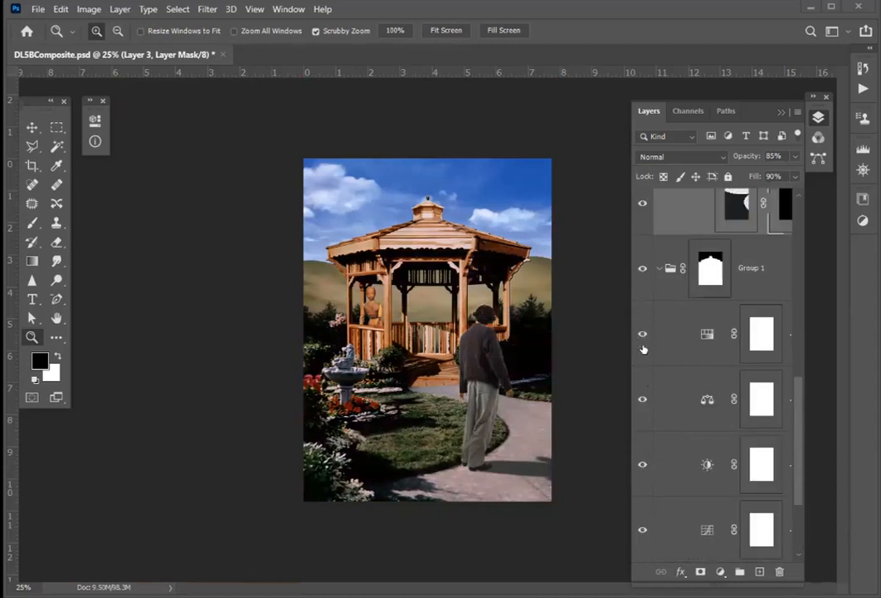
pyautogui.click(659, 268)
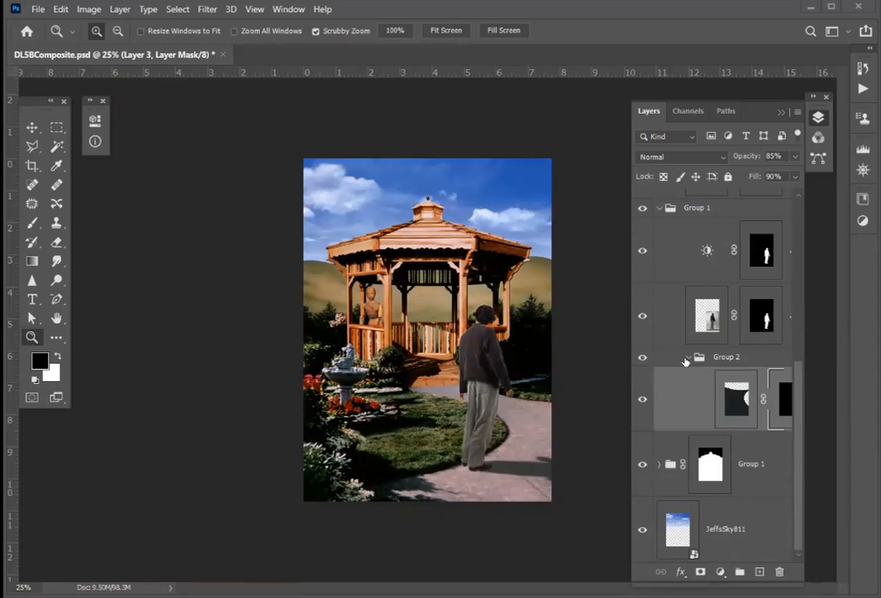
# Hide the man's shadow layer inside Group 2, and toggle Layer 2's mask to examine the uncut studio photo.
pyautogui.click(686, 357)
pyautogui.scroll(1, 685, 361)
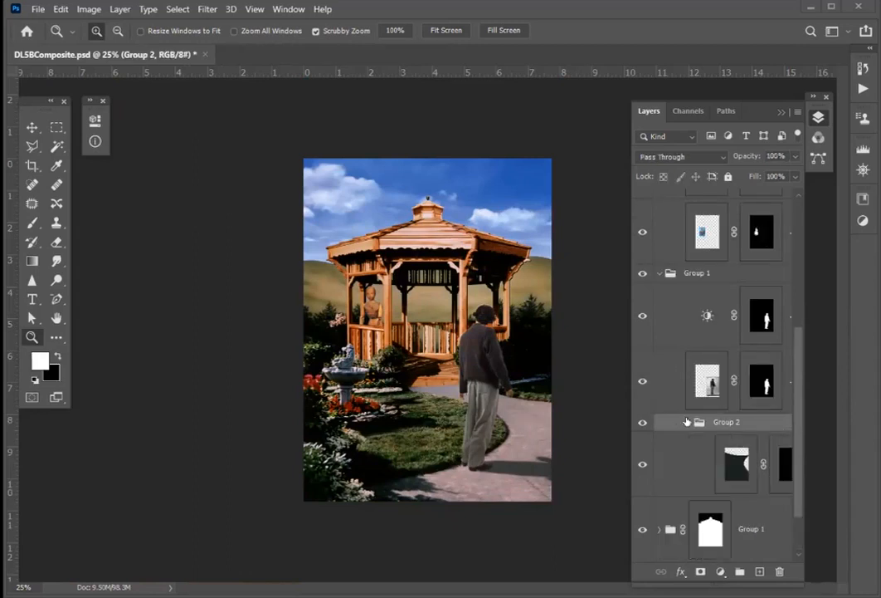
pyautogui.scroll(-1, 724, 459)
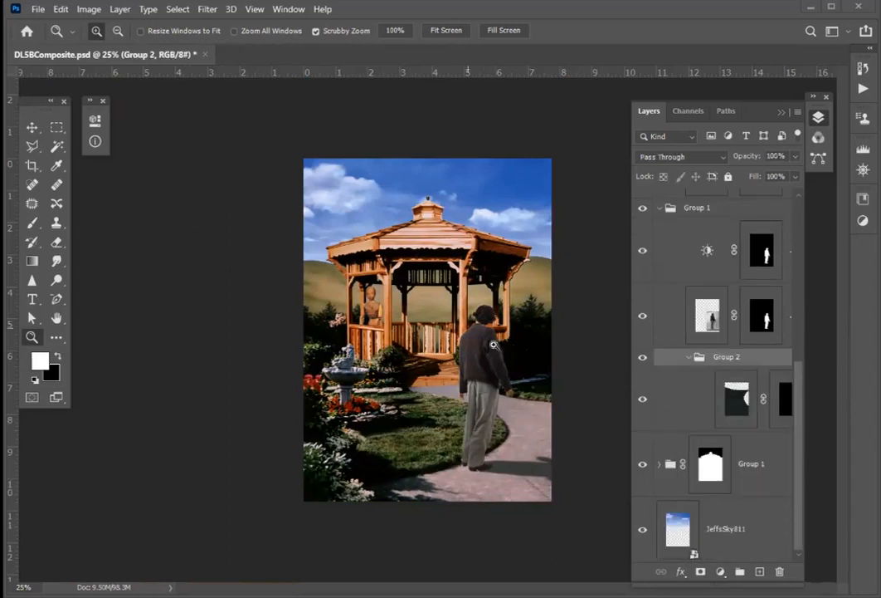
pyautogui.click(664, 399)
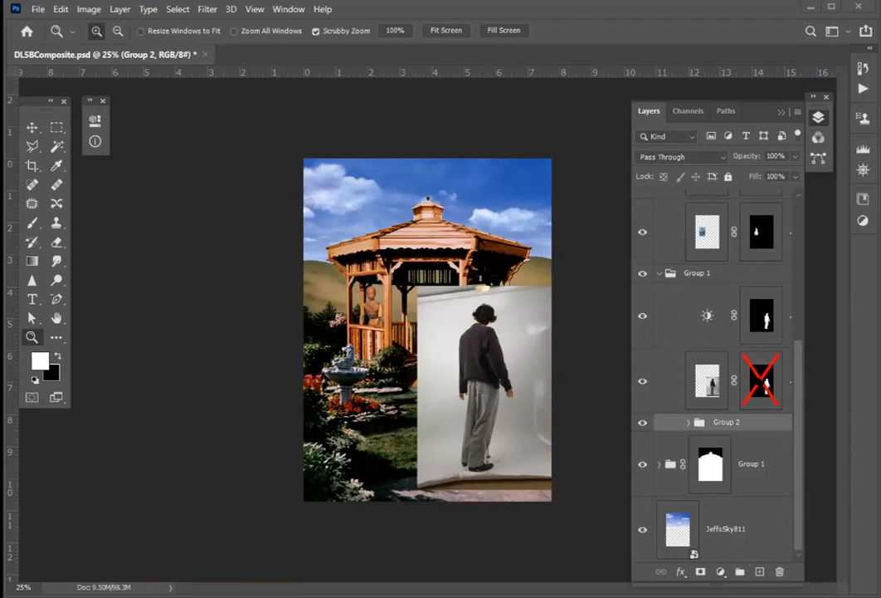
pyautogui.keyDown('shift'); pyautogui.click(762, 383); pyautogui.keyUp('shift')
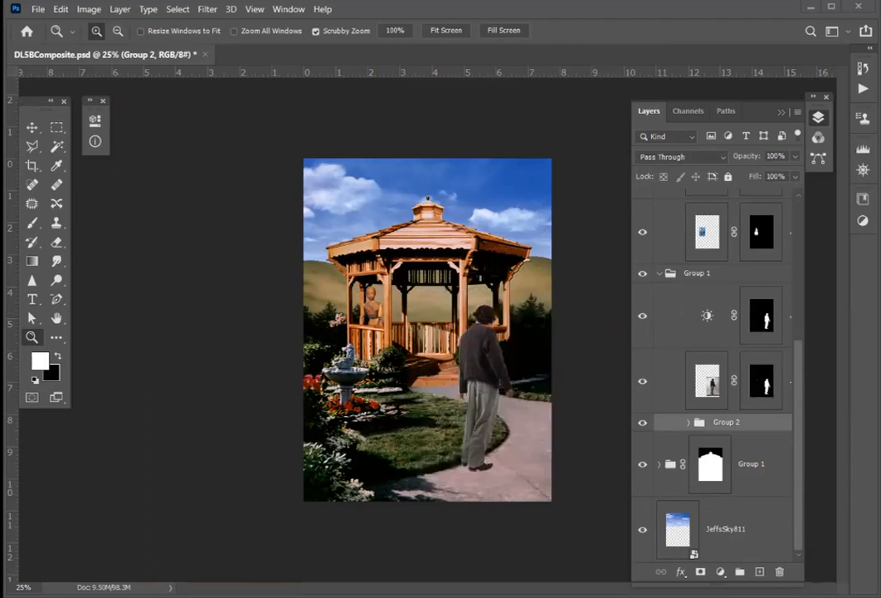
# Move the man's mask from Layer 2 onto Group 1, and delete Brightness/Contrast 2's redundant mask.
pyautogui.click(761, 315)
pyautogui.moveTo(761, 315); pyautogui.dragTo(745, 282)
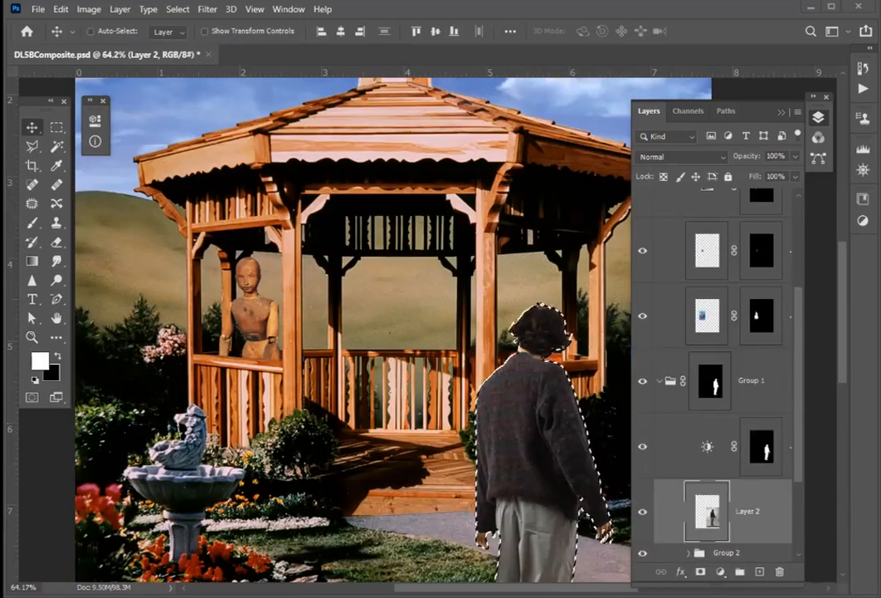
pyautogui.click(762, 447)
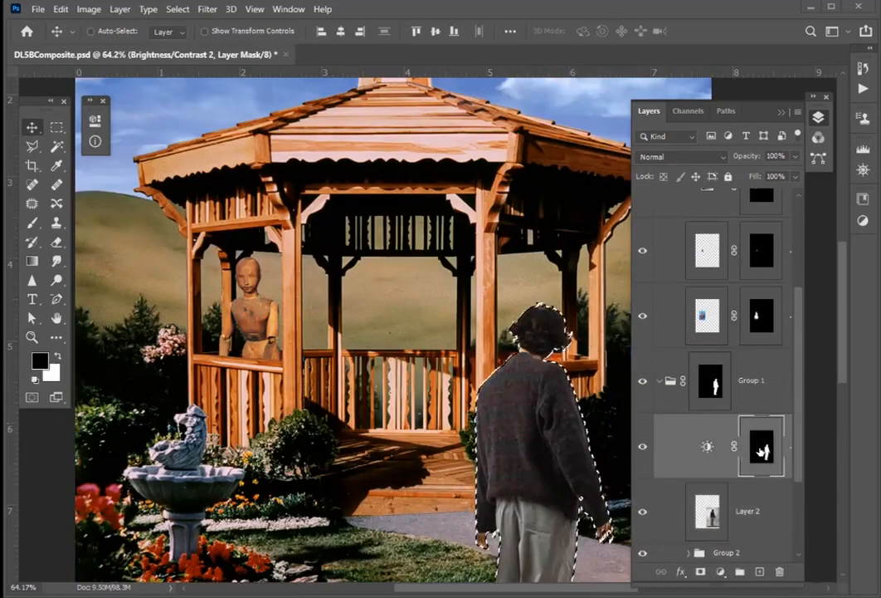
pyautogui.click(780, 573)
pyautogui.press('Return')
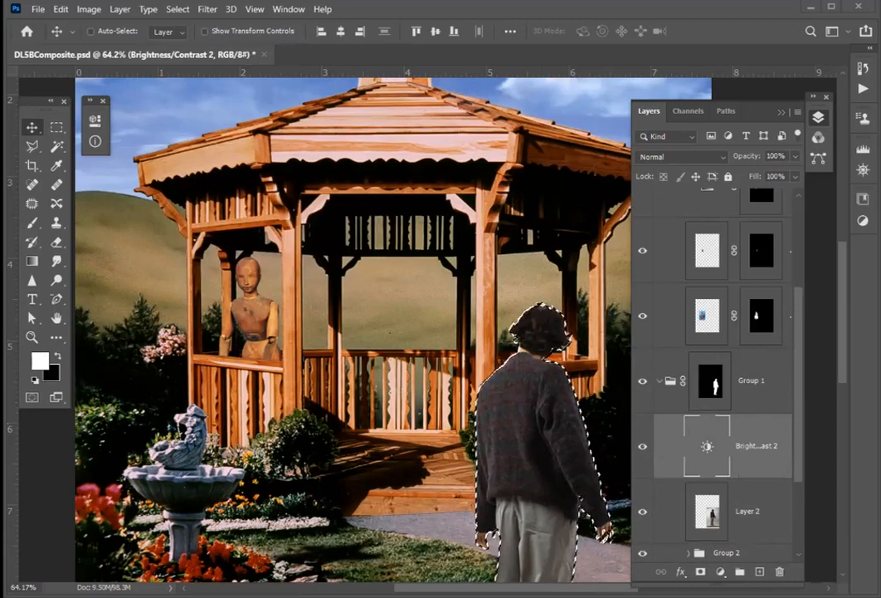
pyautogui.hotkey('ctrl', 'd')
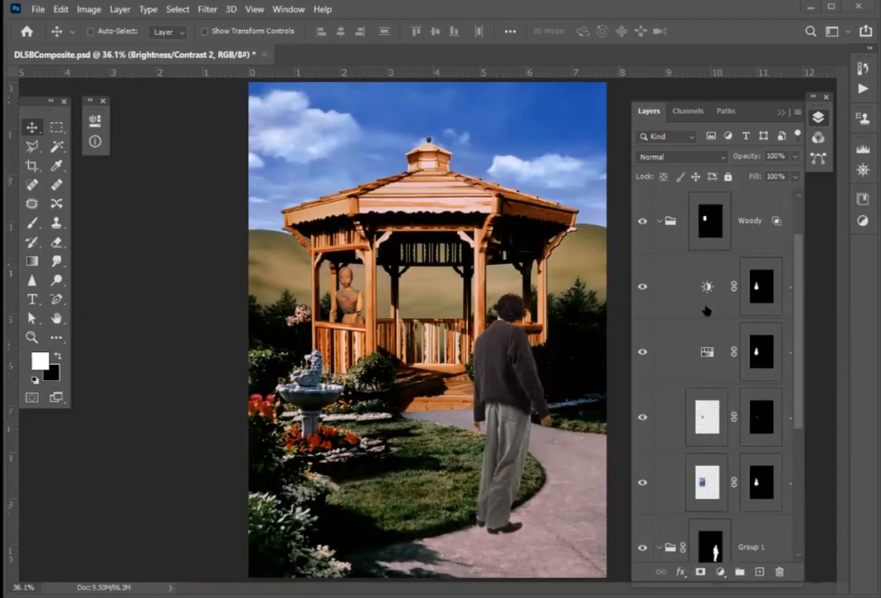
# Disable and re-enable the masks on the Woody group and its mannequin layer to examine the original blue-background photo.
pyautogui.scroll(-3, 709, 324)
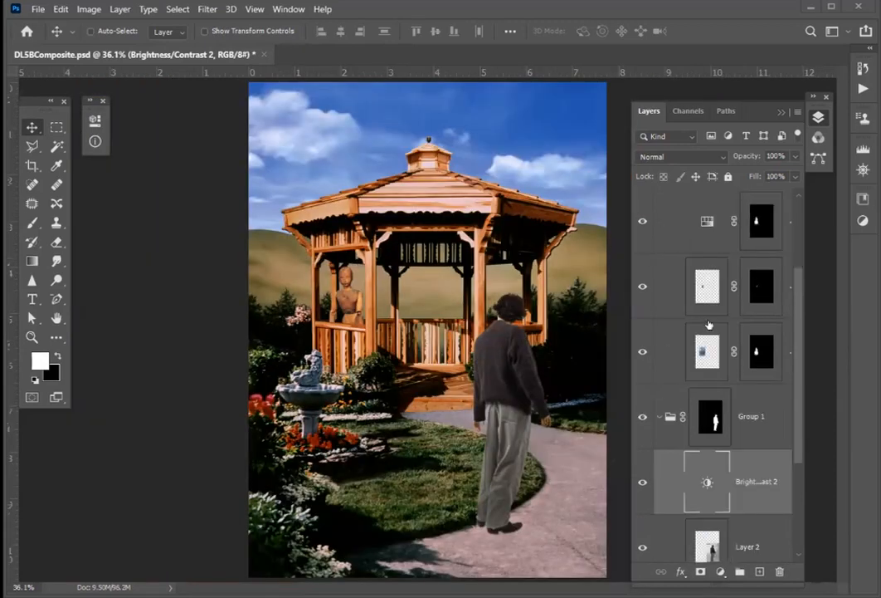
pyautogui.keyDown('shift'); pyautogui.click(757, 352); pyautogui.keyUp('shift')
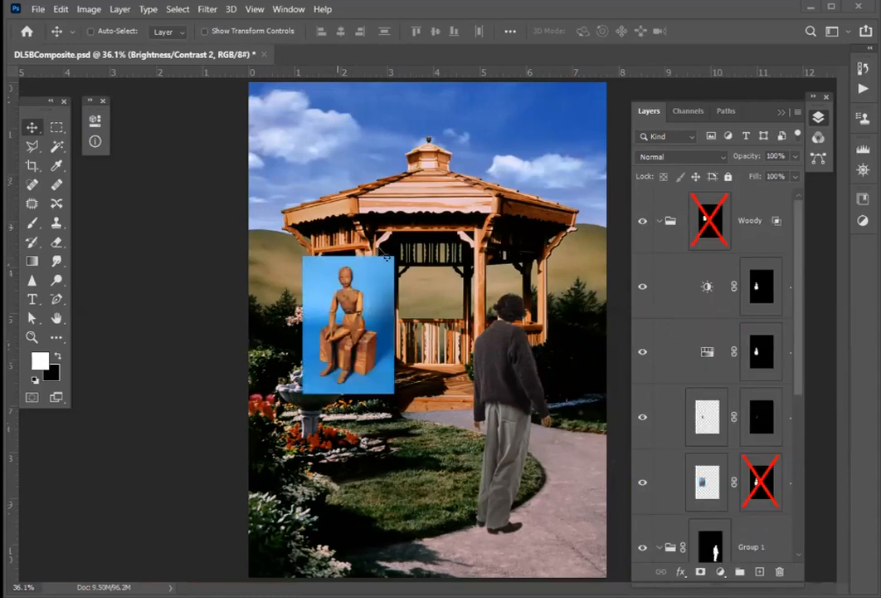
pyautogui.scroll(-1, 739, 287)
pyautogui.keyDown('shift'); pyautogui.click(757, 480); pyautogui.keyUp('shift')
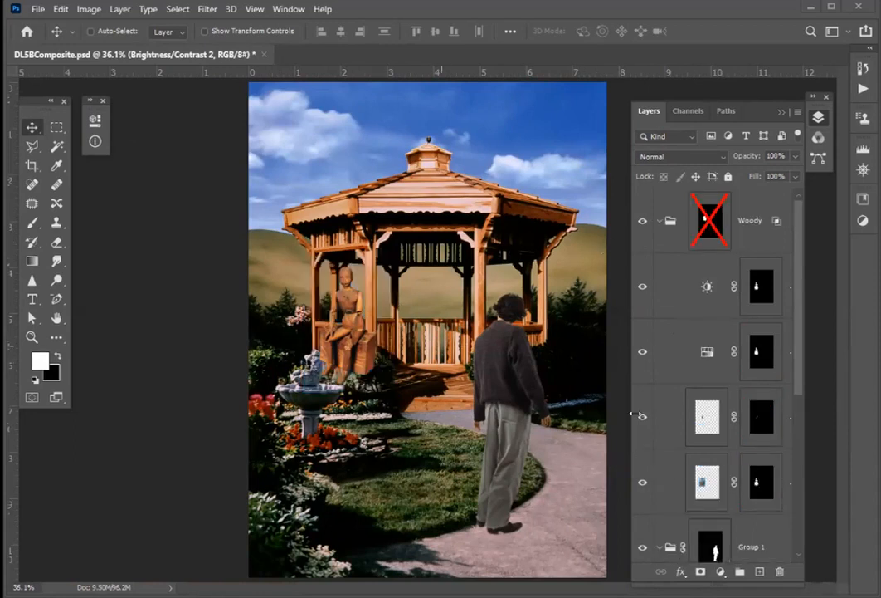
pyautogui.keyDown('shift'); pyautogui.click(710, 220); pyautogui.keyUp('shift')
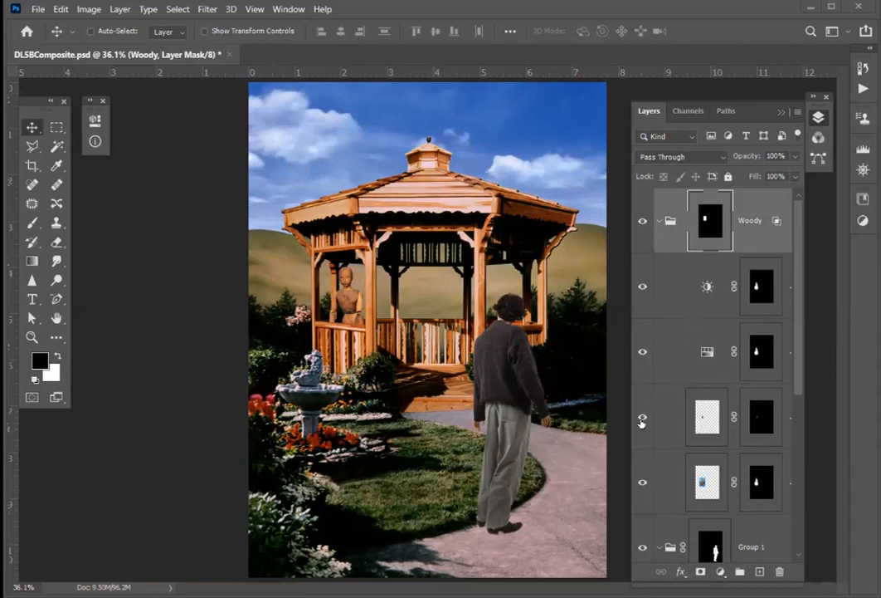
# Toggle the Woody group's Hue/Saturation and Brightness/Contrast adjustments off and on to compare the mannequin's color.
pyautogui.click(642, 350)
pyautogui.click(642, 288)
pyautogui.click(642, 288)
pyautogui.click(641, 351)
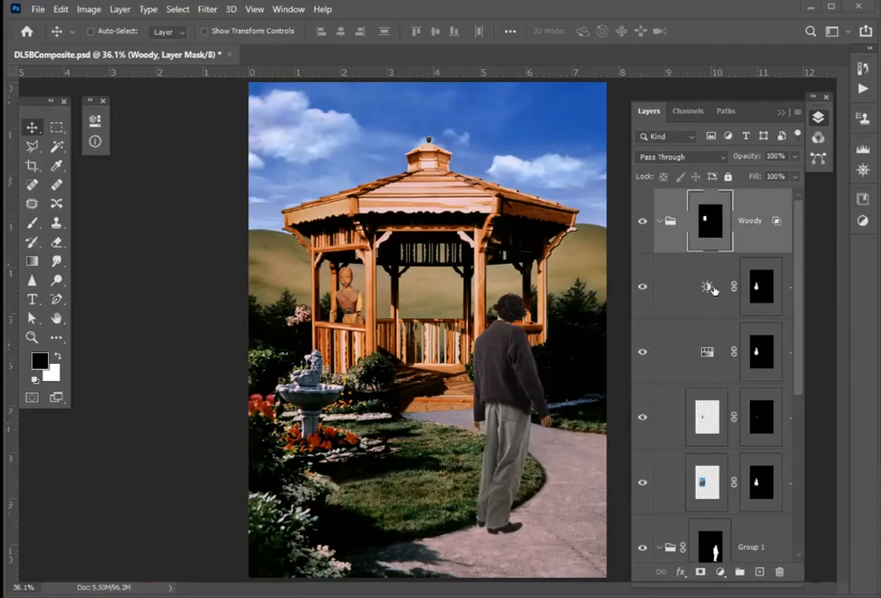